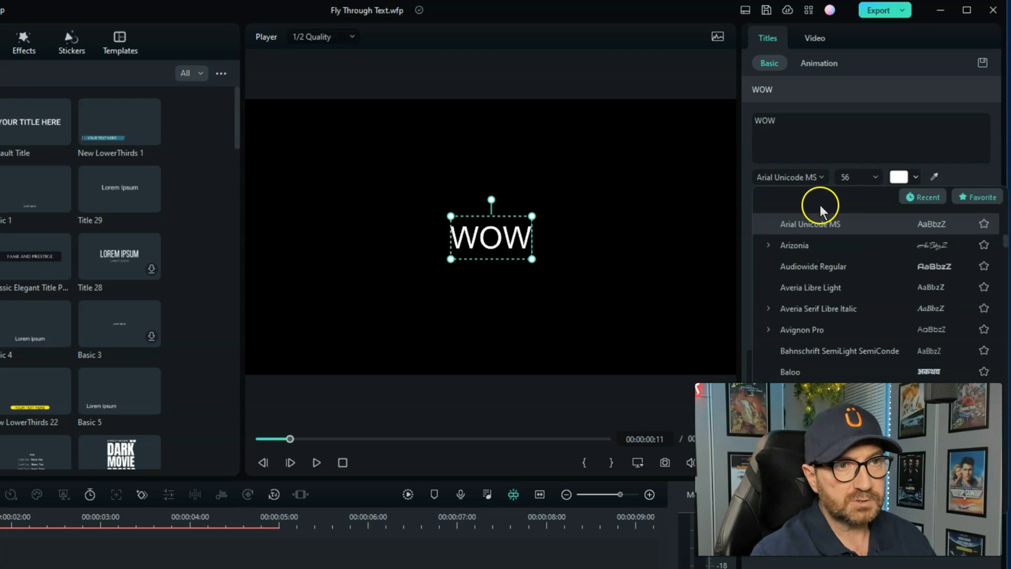
Change the WOW title's font to Arial Rounded MT Bold
{"action": "scroll", "coordinate": [851, 252], "scroll_direction": "down", "scroll_amount": 2}
{"action": "scroll", "coordinate": [851, 252], "scroll_direction": "up", "scroll_amount": 4}
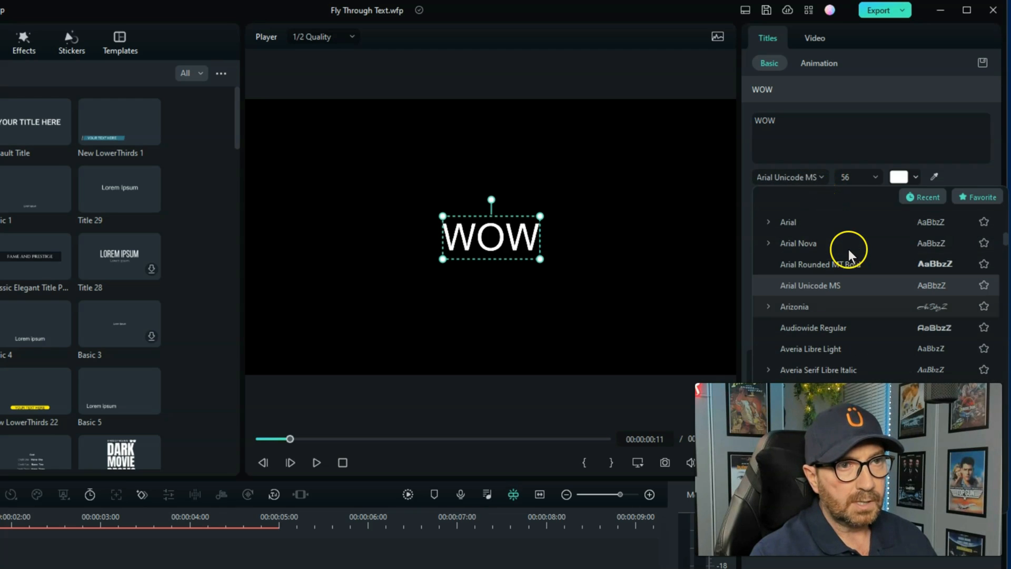
{"action": "left_click", "coordinate": [846, 264]}
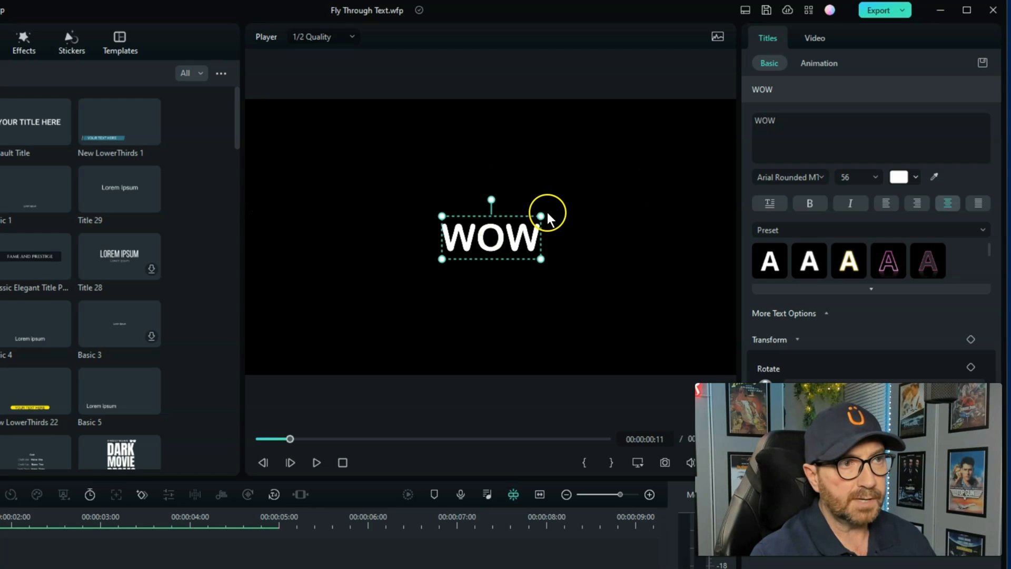
Enlarge the WOW title in the preview to font size 277 so it spans the full frame width
{"action": "left_click_drag", "start_coordinate": [542, 214], "coordinate": [731, 133]}
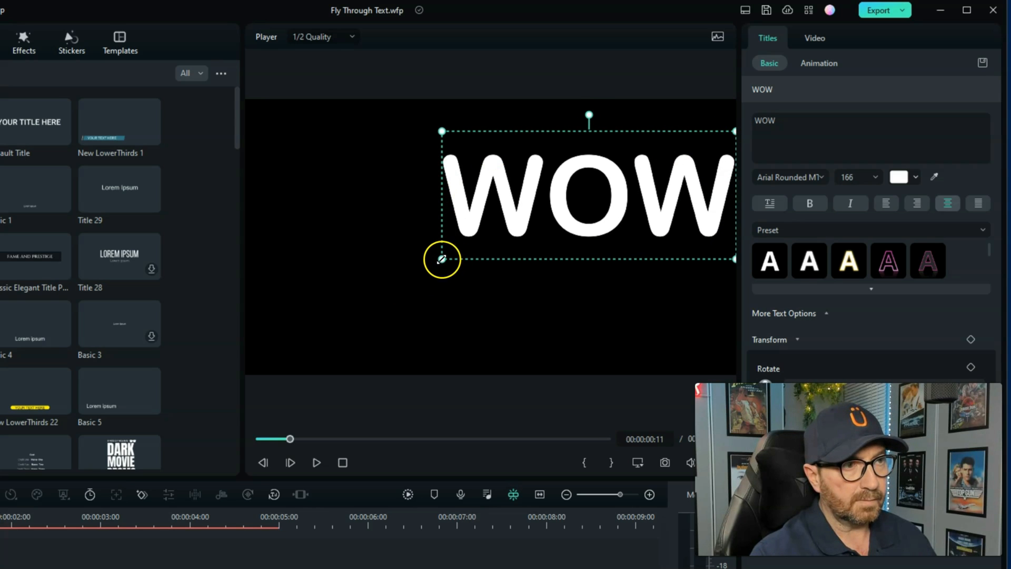
{"action": "left_click_drag", "start_coordinate": [404, 283], "coordinate": [279, 352]}
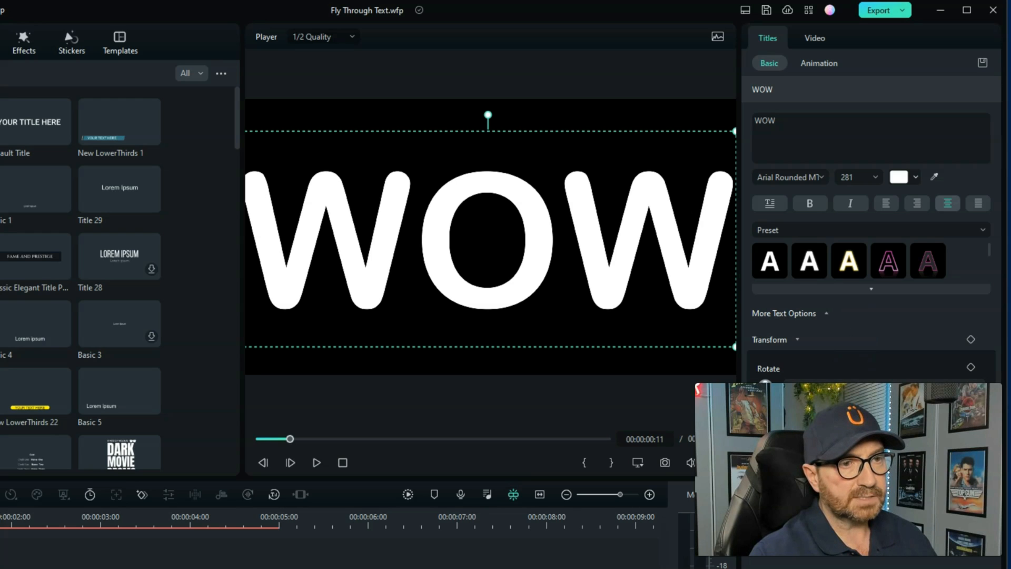
{"action": "left_click_drag", "start_coordinate": [735, 347], "coordinate": [721, 340]}
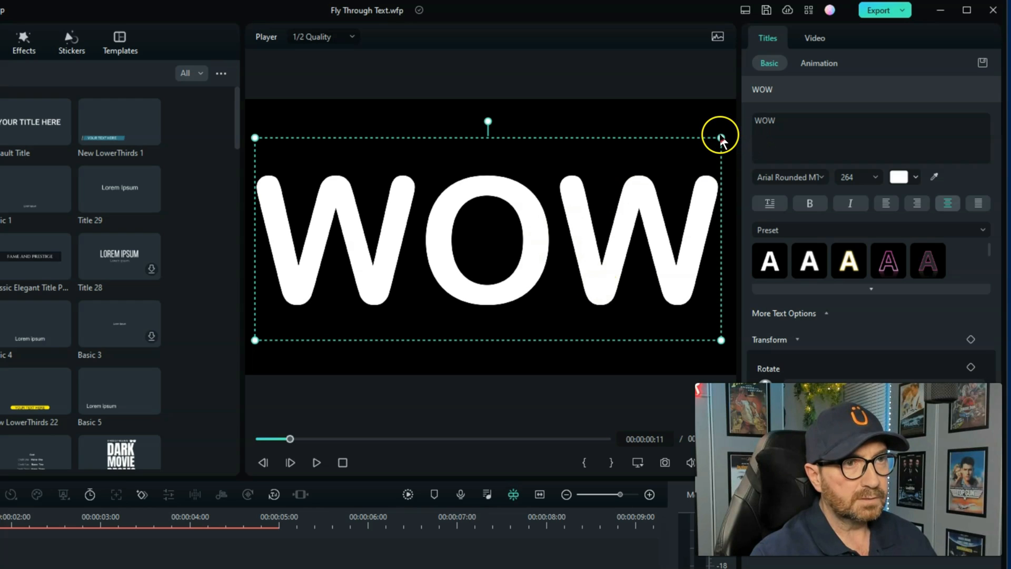
{"action": "left_click_drag", "start_coordinate": [721, 138], "coordinate": [736, 131]}
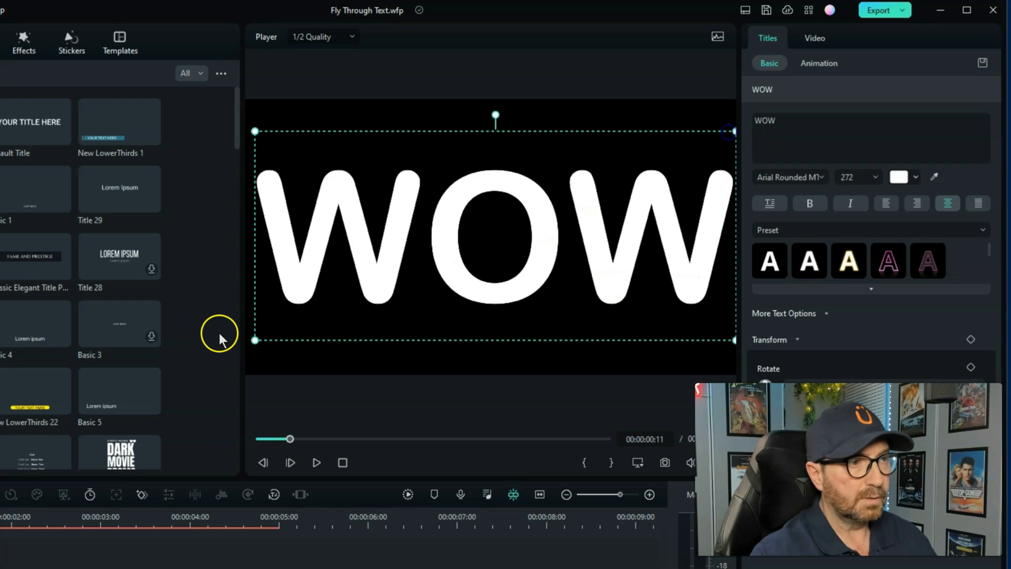
{"action": "left_click_drag", "start_coordinate": [256, 340], "coordinate": [252, 341]}
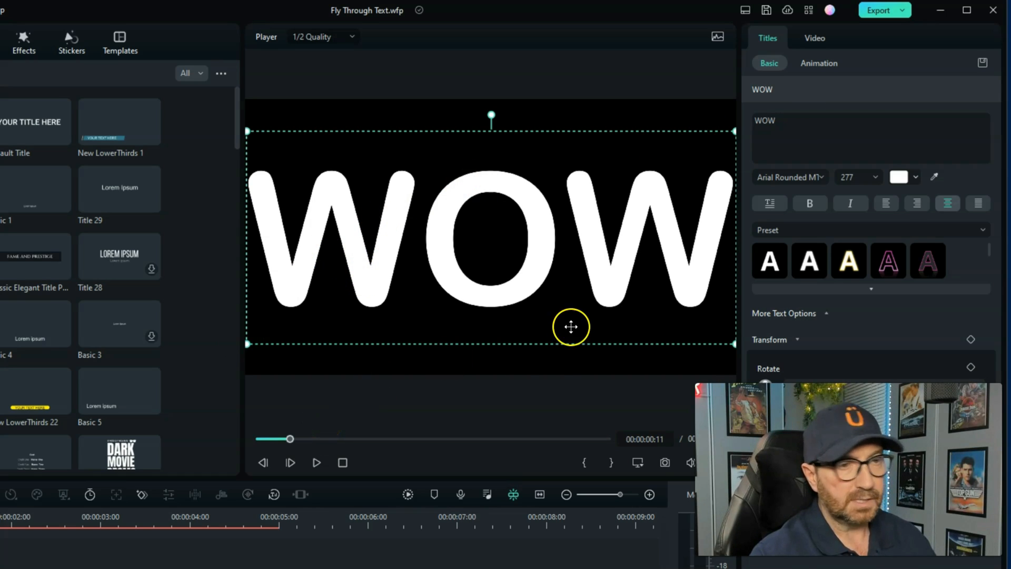
Save a JPG snapshot of the WOW title frame to S:/Filmora/Snapshot and delete the title clip from the timeline
{"action": "left_click", "coordinate": [667, 464]}
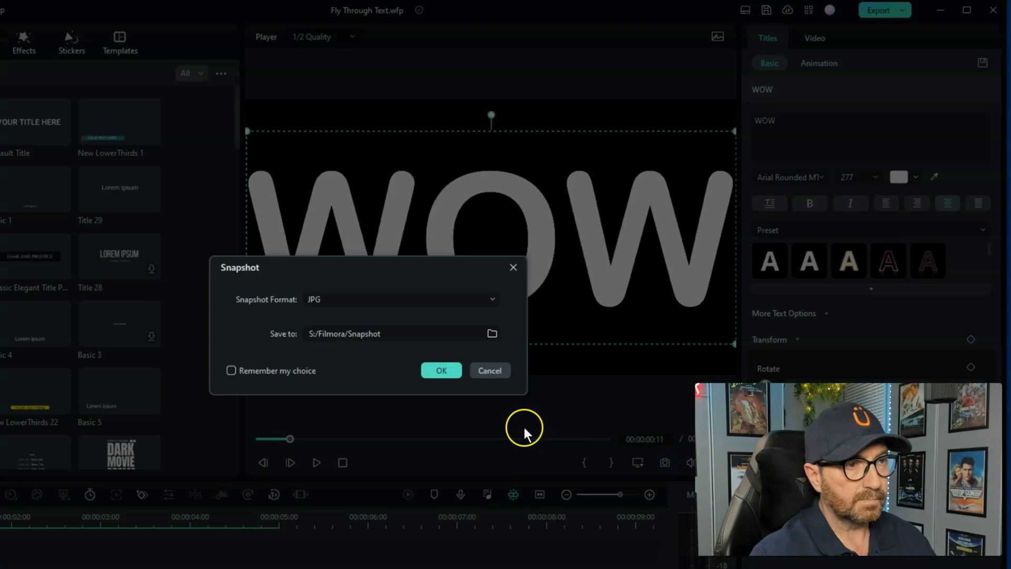
{"action": "left_click", "coordinate": [437, 370]}
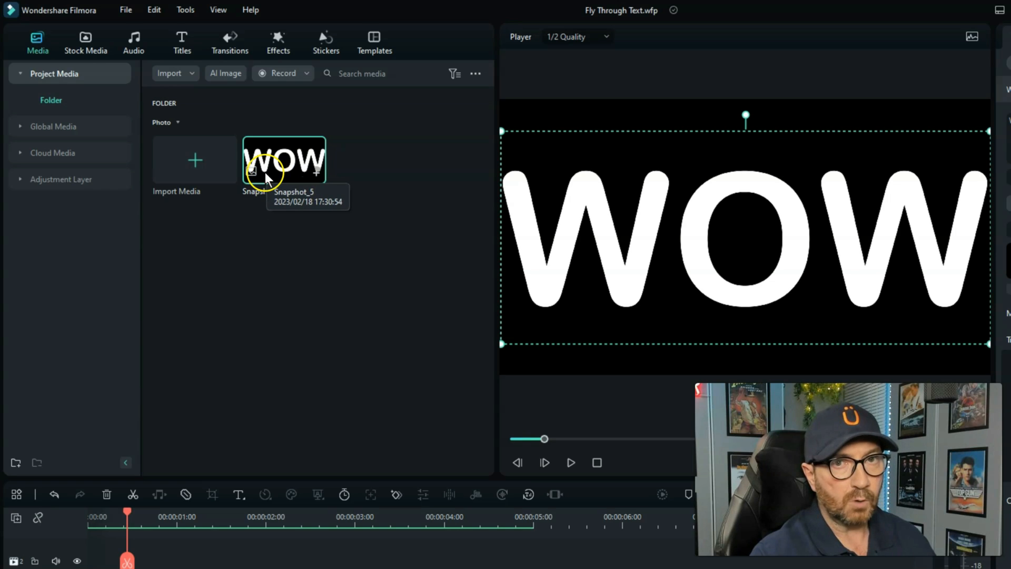
{"action": "left_click", "coordinate": [423, 536]}
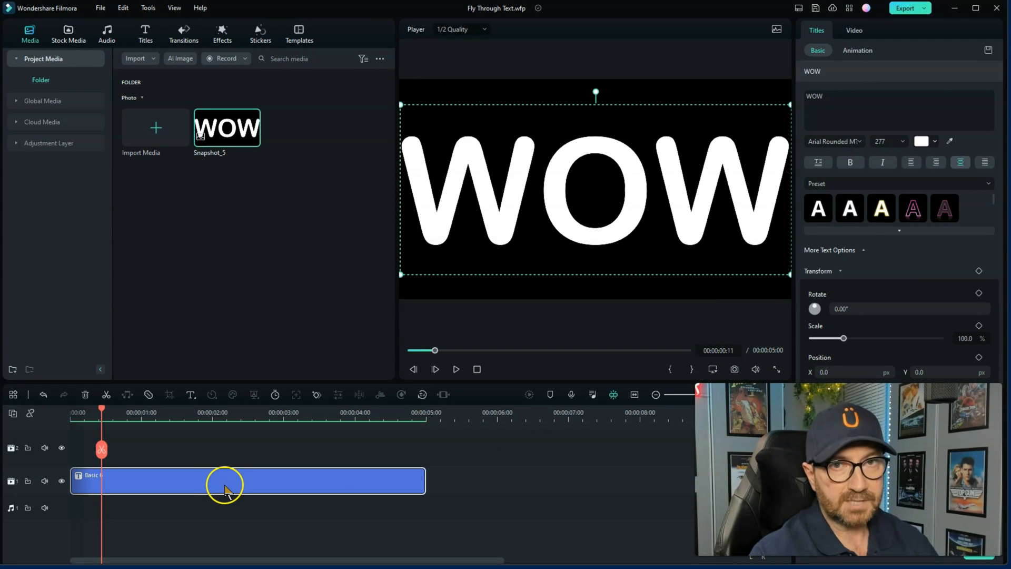
{"action": "key", "text": "Delete"}
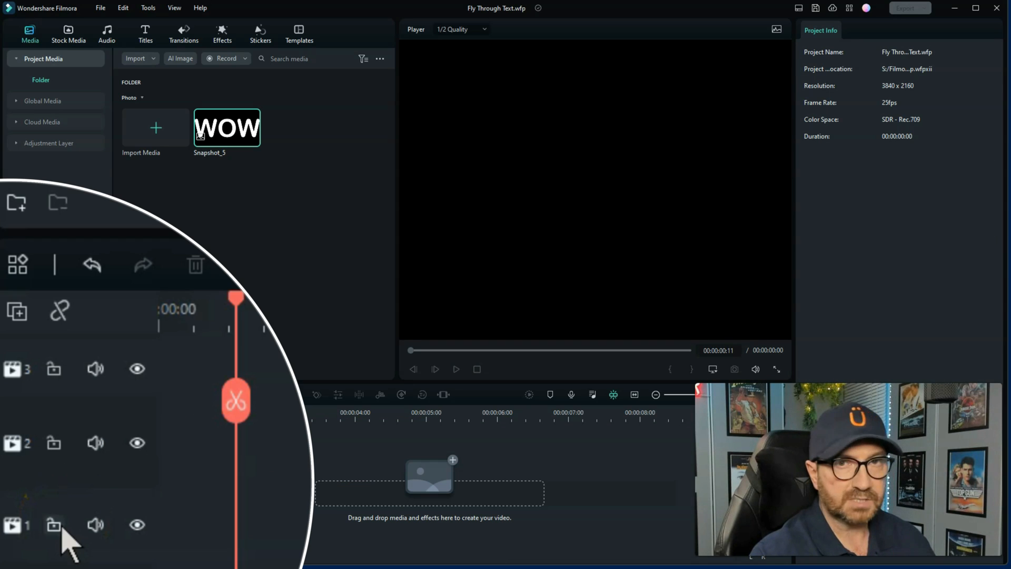
Delete all empty tracks from the timeline
{"action": "left_click_drag", "start_coordinate": [168, 352], "coordinate": [161, 353]}
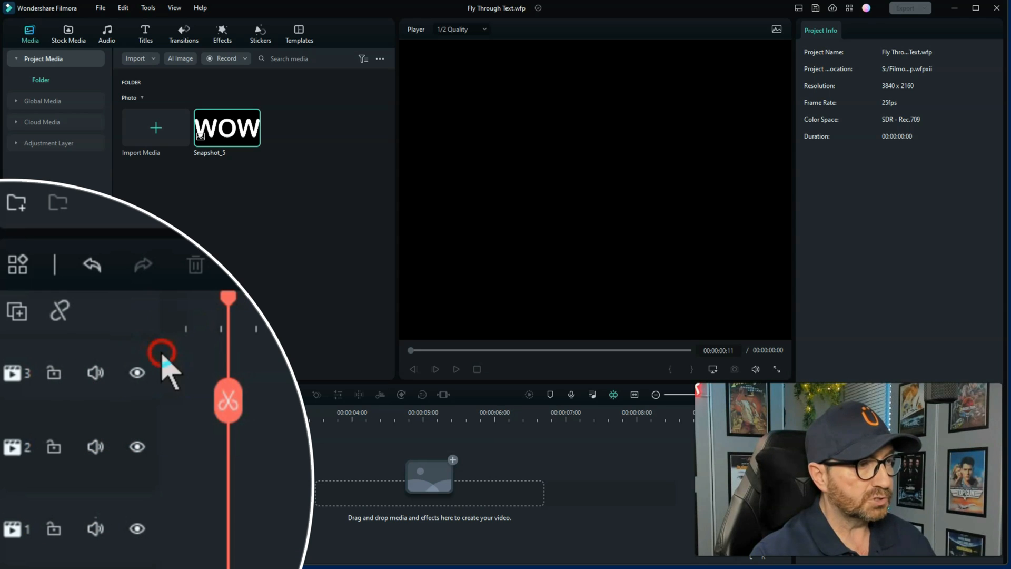
{"action": "left_click", "coordinate": [79, 360]}
{"action": "left_click_drag", "start_coordinate": [62, 353], "coordinate": [55, 354]}
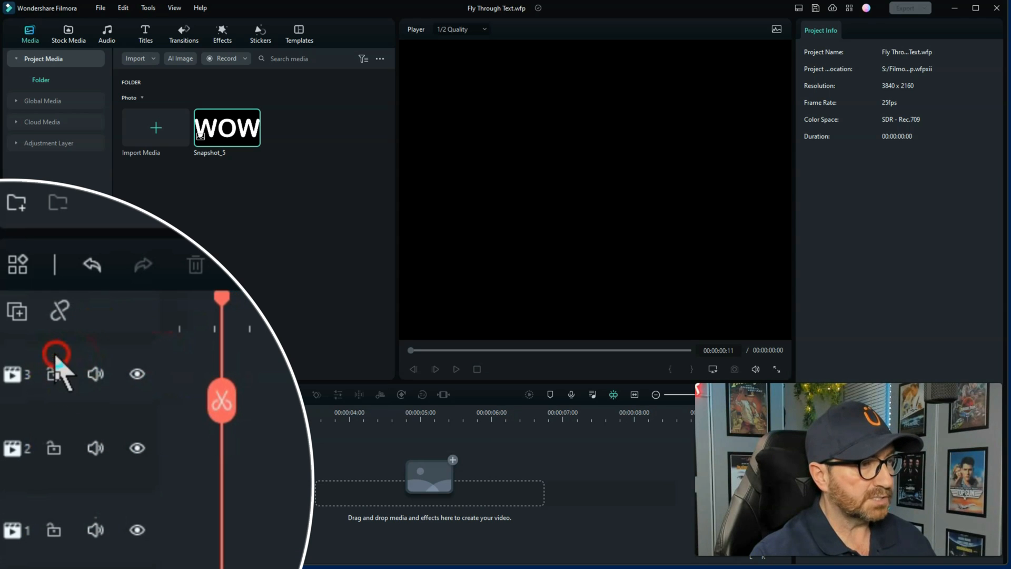
{"action": "right_click", "coordinate": [102, 376]}
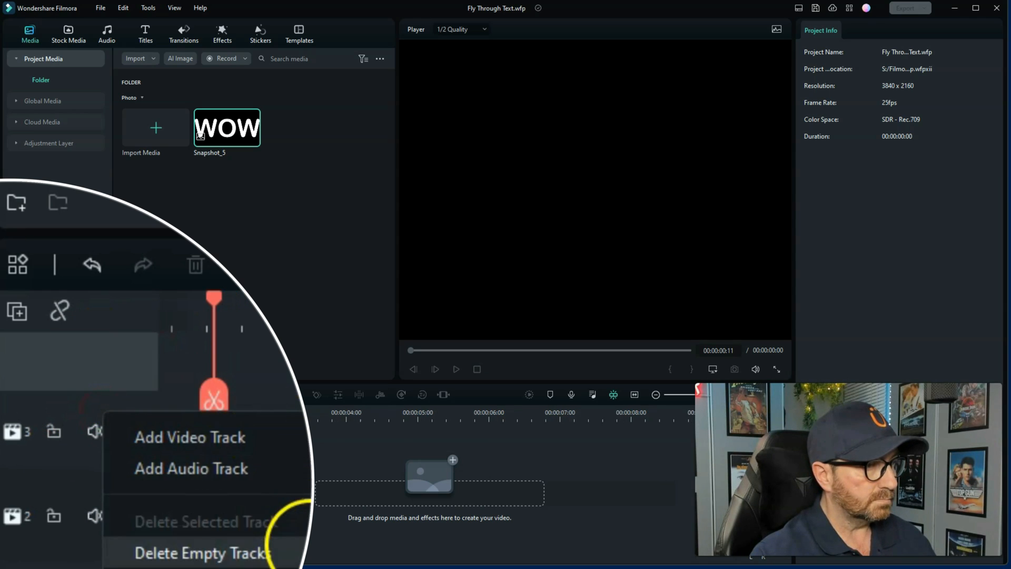
{"action": "left_click", "coordinate": [287, 551]}
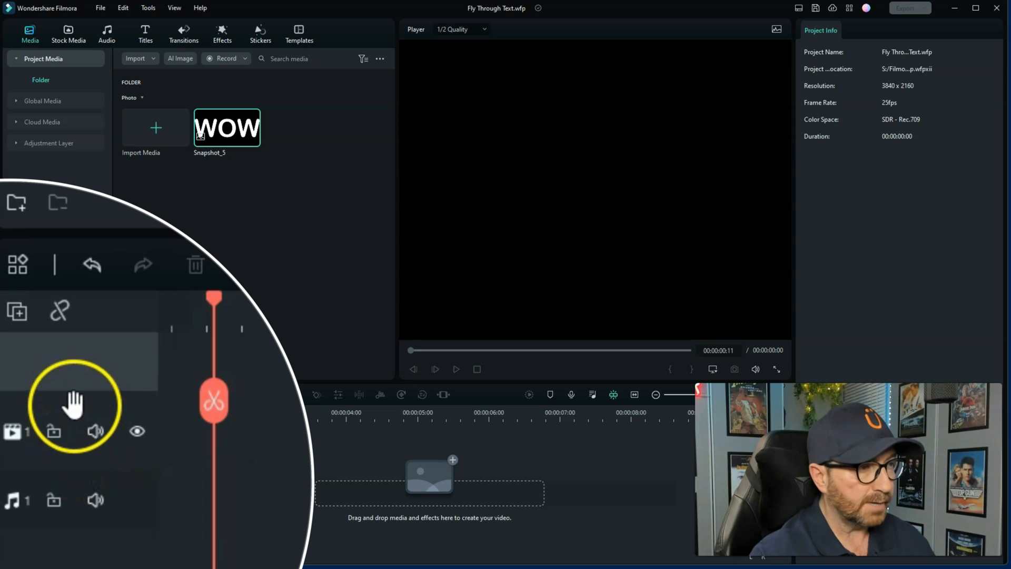
Add two video tracks to the timeline, making three in all
{"action": "left_click", "coordinate": [18, 311]}
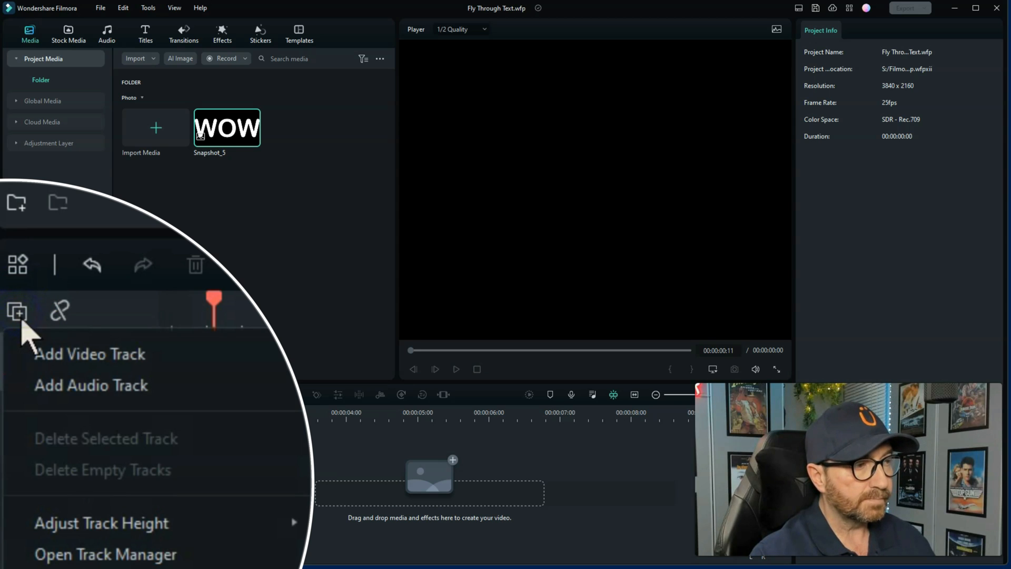
{"action": "left_click", "coordinate": [54, 354]}
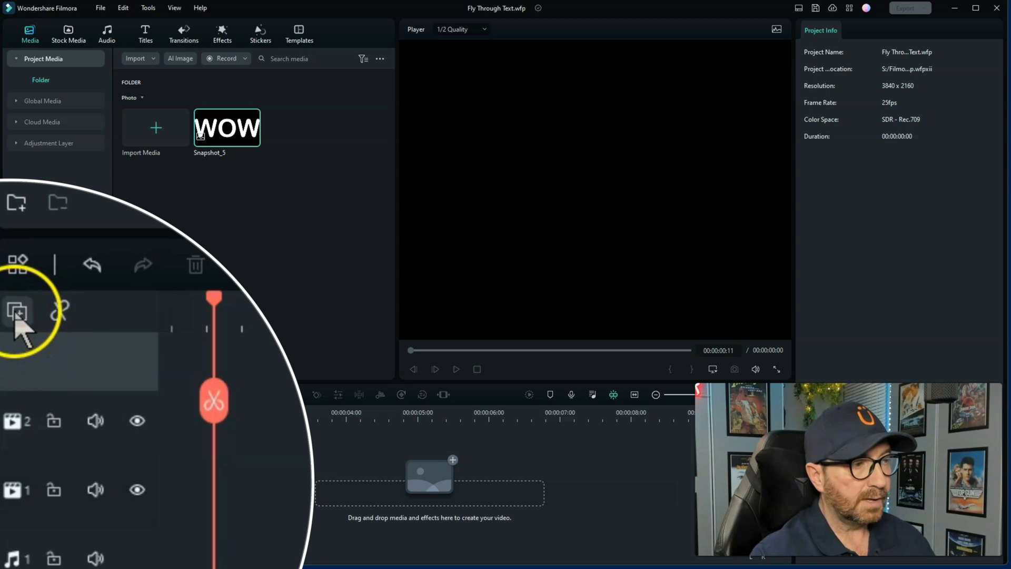
{"action": "left_click", "coordinate": [13, 413]}
{"action": "left_click", "coordinate": [30, 431]}
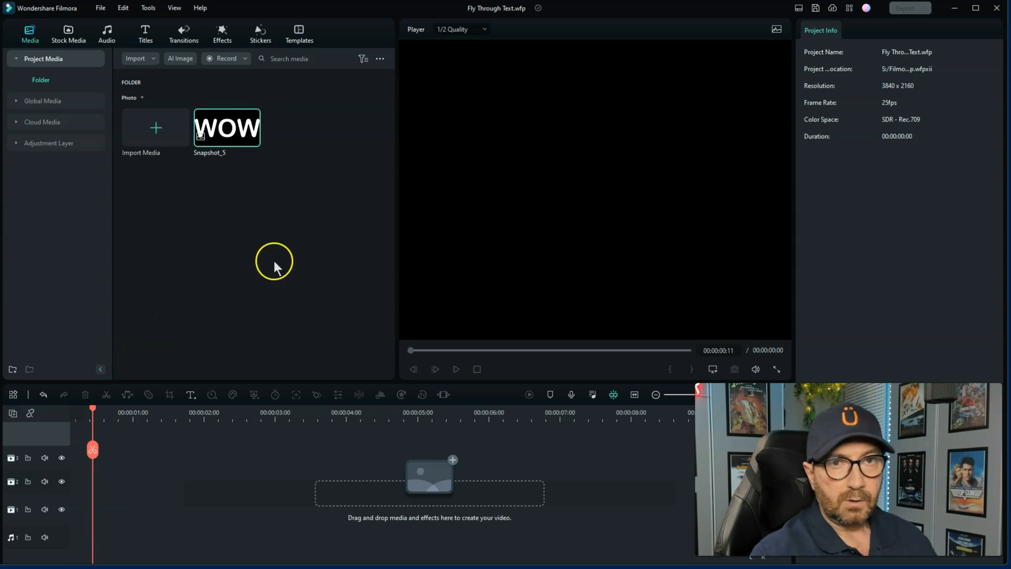
Place the WOW snapshot at the start of video track 3 and return the playhead to the beginning
{"action": "left_click", "coordinate": [228, 138]}
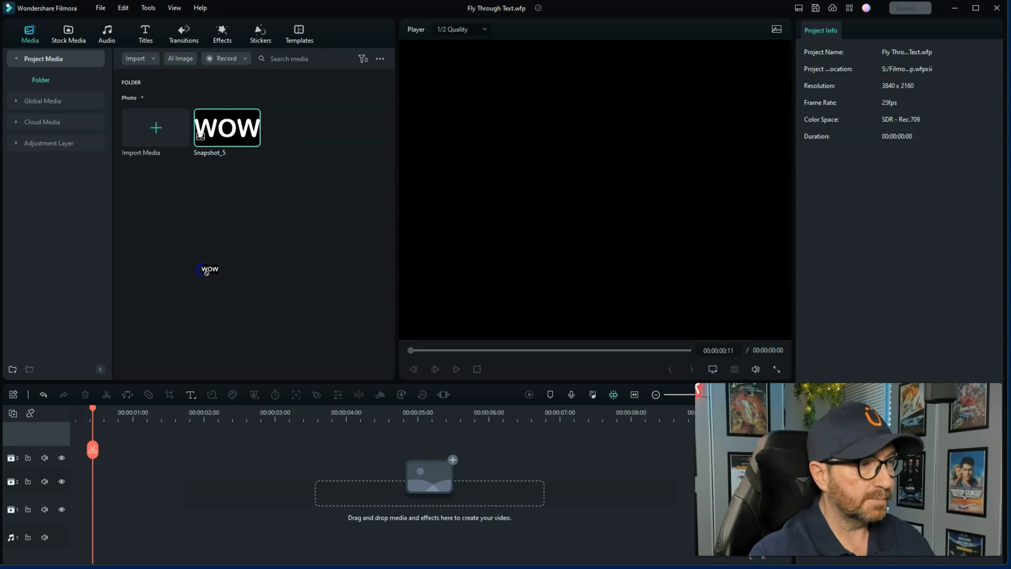
{"action": "left_click_drag", "start_coordinate": [206, 271], "coordinate": [58, 452]}
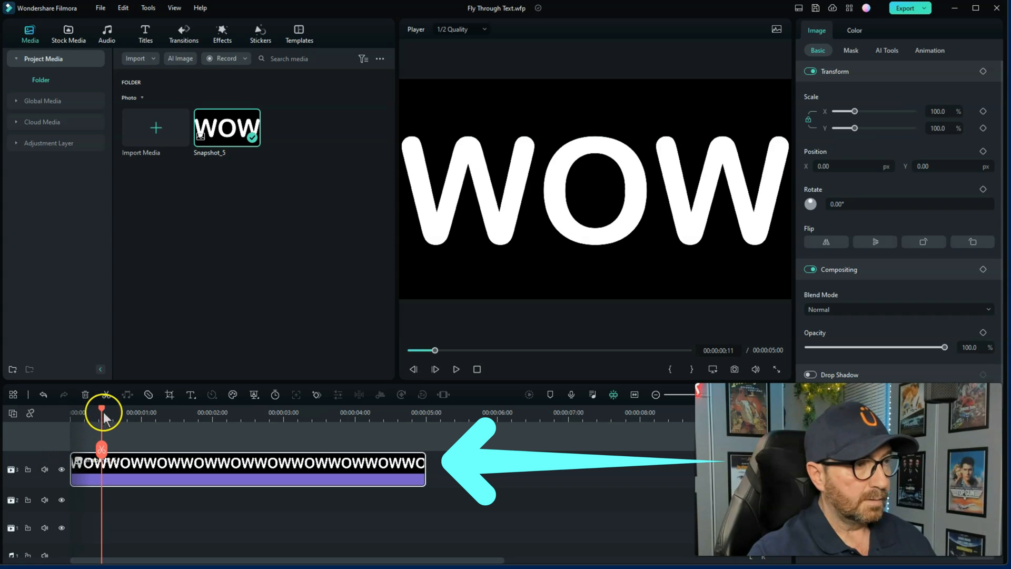
{"action": "left_click_drag", "start_coordinate": [101, 409], "coordinate": [46, 415]}
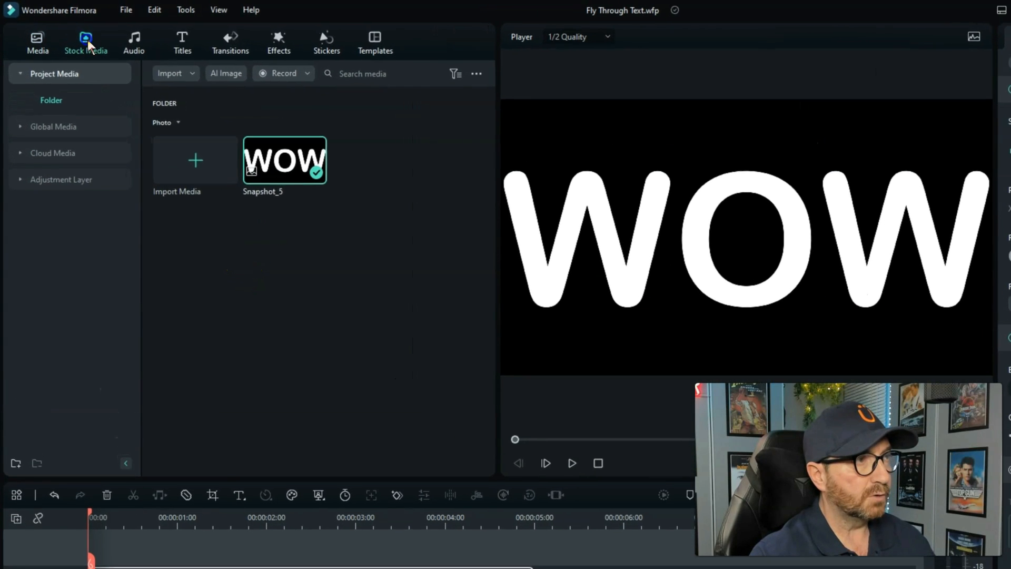
Place the first favorite stock video on track 2 and the second on track 1, keeping the 3840 x 2160 25fps project settings
{"action": "left_click", "coordinate": [87, 39]}
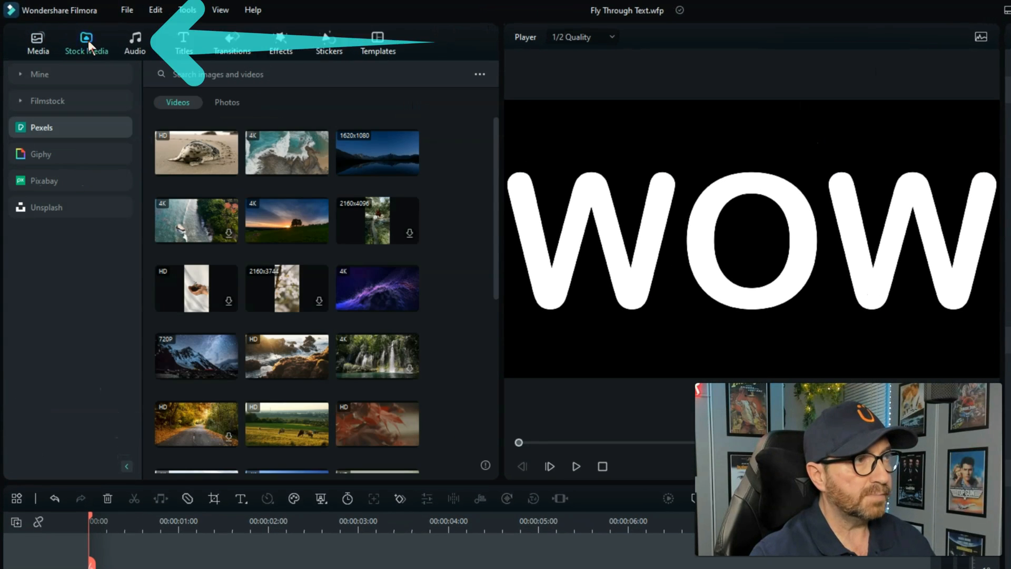
{"action": "left_click", "coordinate": [66, 72]}
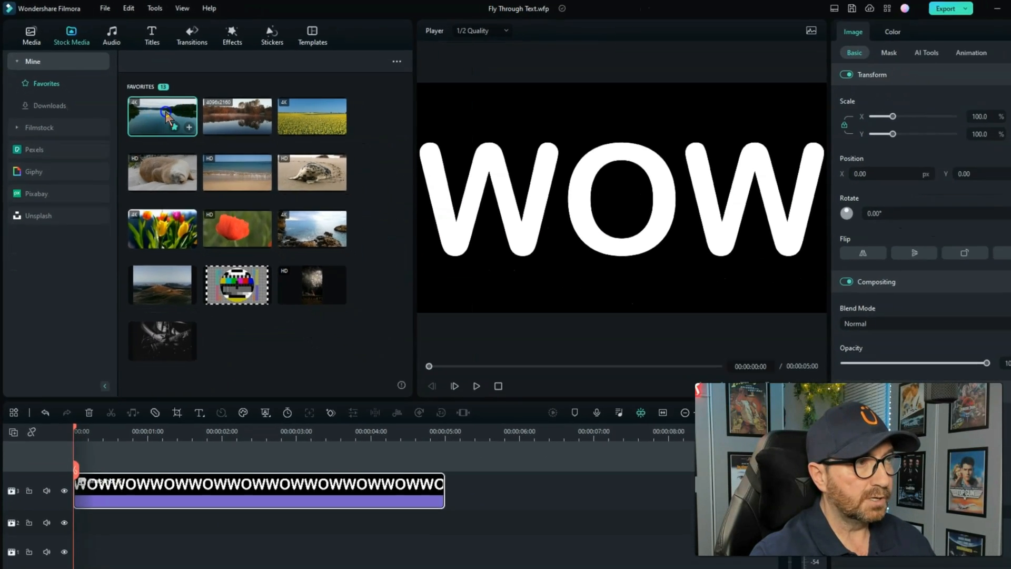
{"action": "left_click_drag", "start_coordinate": [168, 117], "coordinate": [76, 504]}
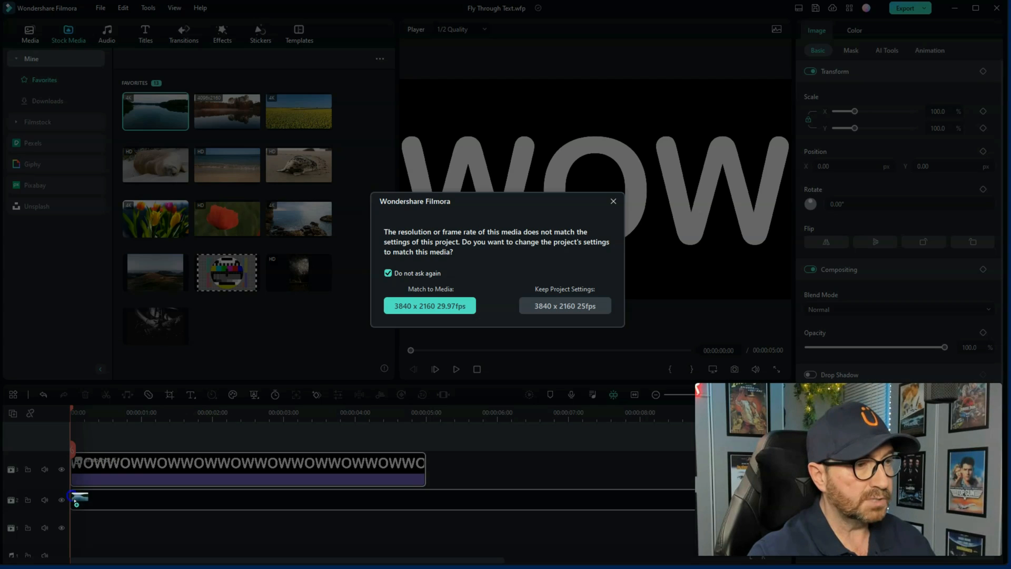
{"action": "left_click", "coordinate": [560, 312]}
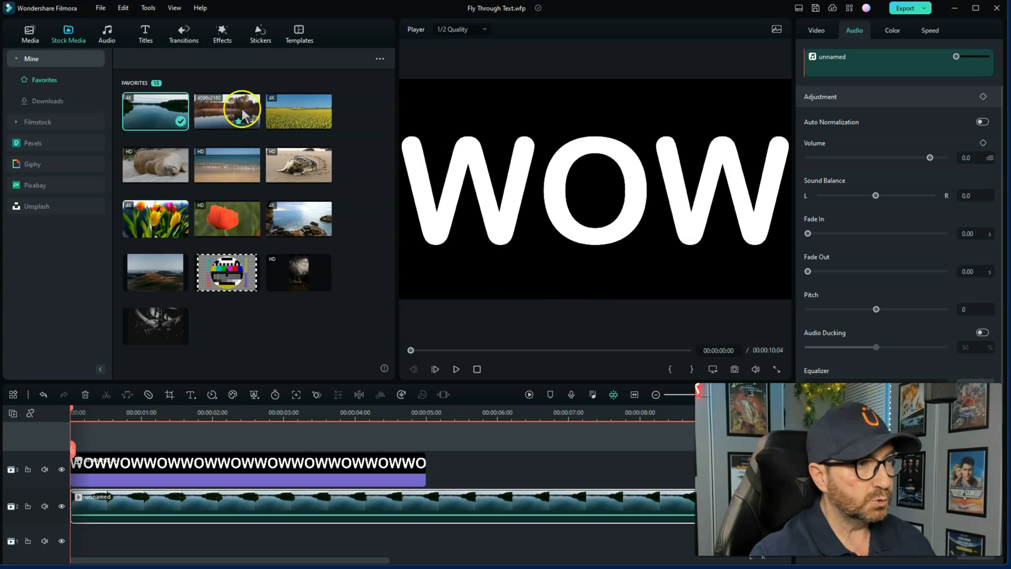
{"action": "left_click_drag", "start_coordinate": [230, 110], "coordinate": [76, 543]}
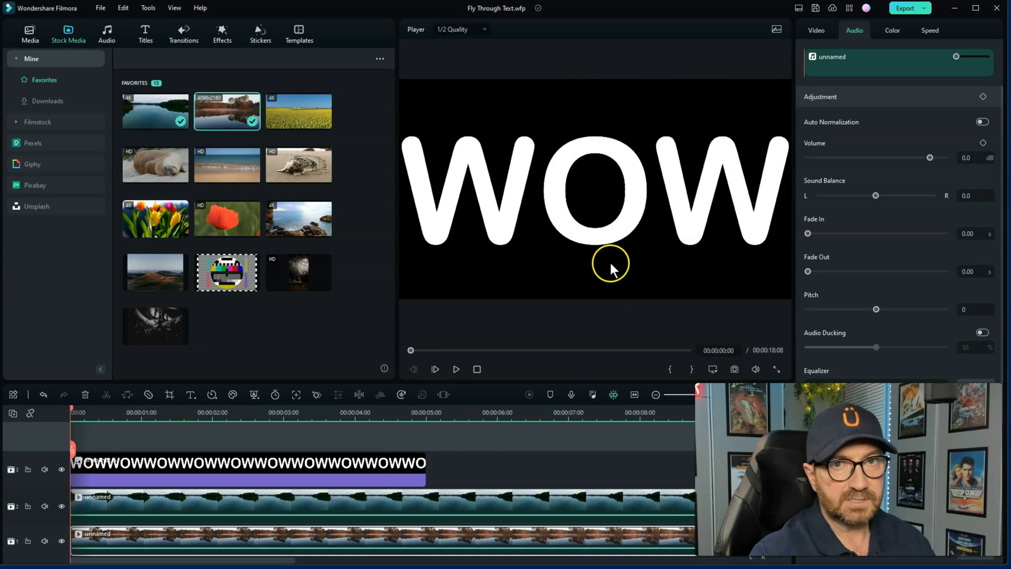
Search the effects for "remove black" and apply Remove Black BG to the WOW snapshot clip on track 3
{"action": "left_click", "coordinate": [331, 473]}
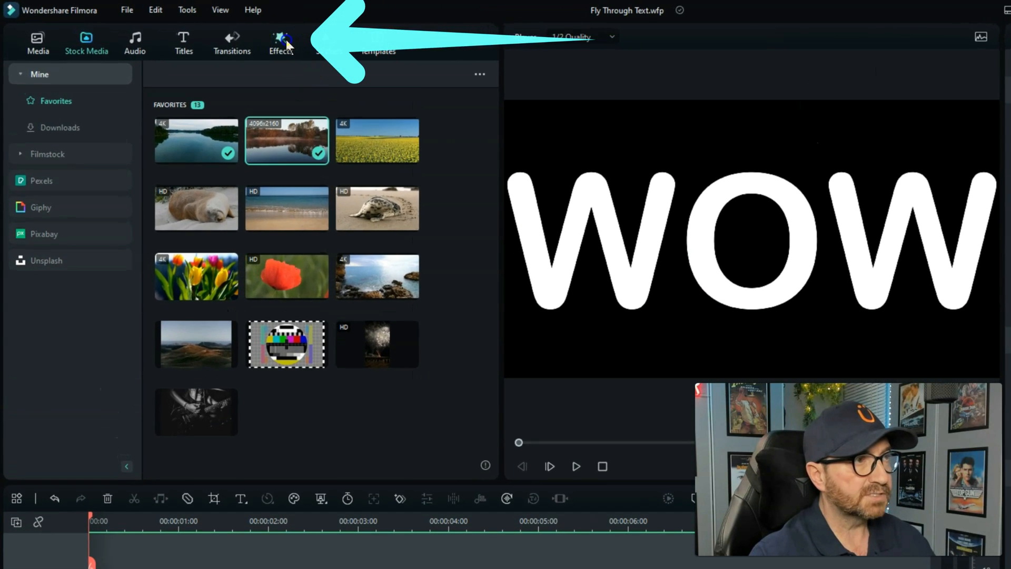
{"action": "left_click", "coordinate": [286, 43]}
{"action": "left_click", "coordinate": [252, 73]}
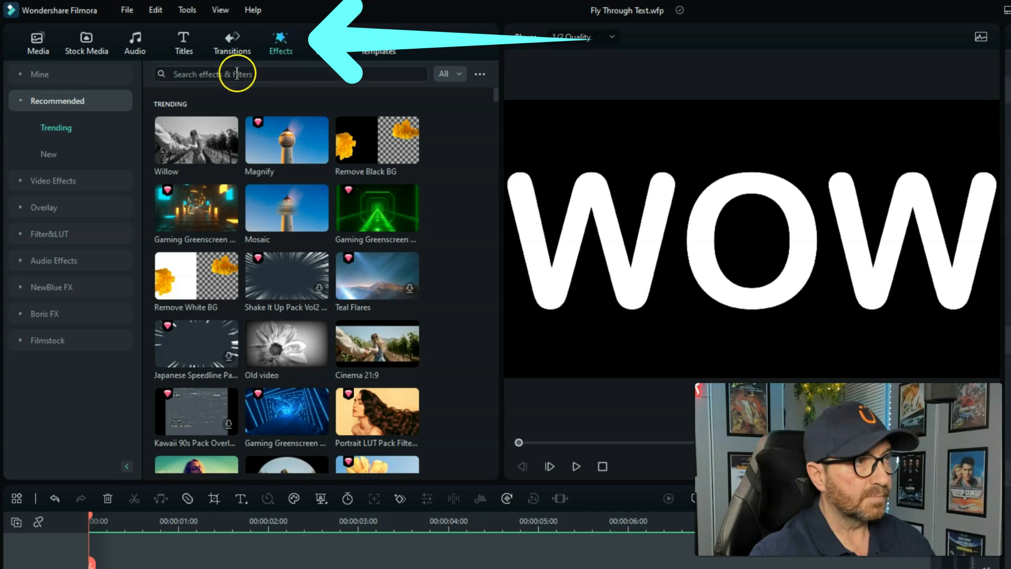
{"action": "type", "text": "r"}
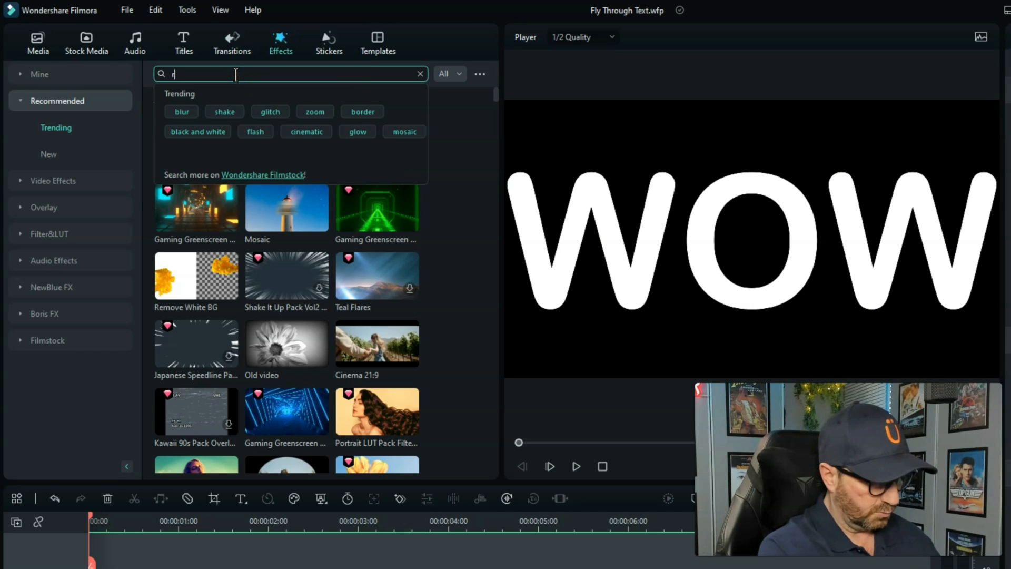
{"action": "type", "text": "emove bl"}
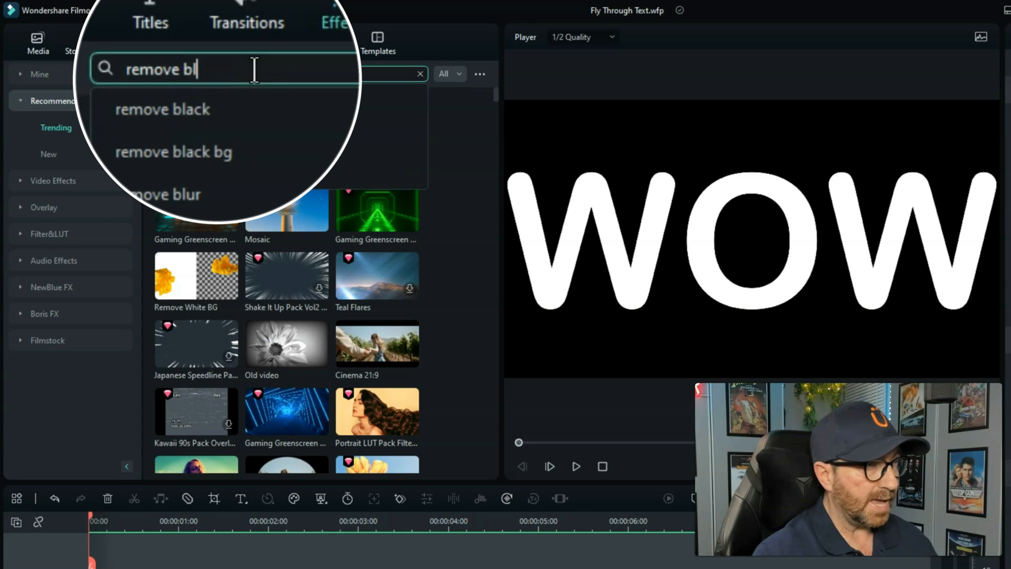
{"action": "left_click", "coordinate": [216, 123]}
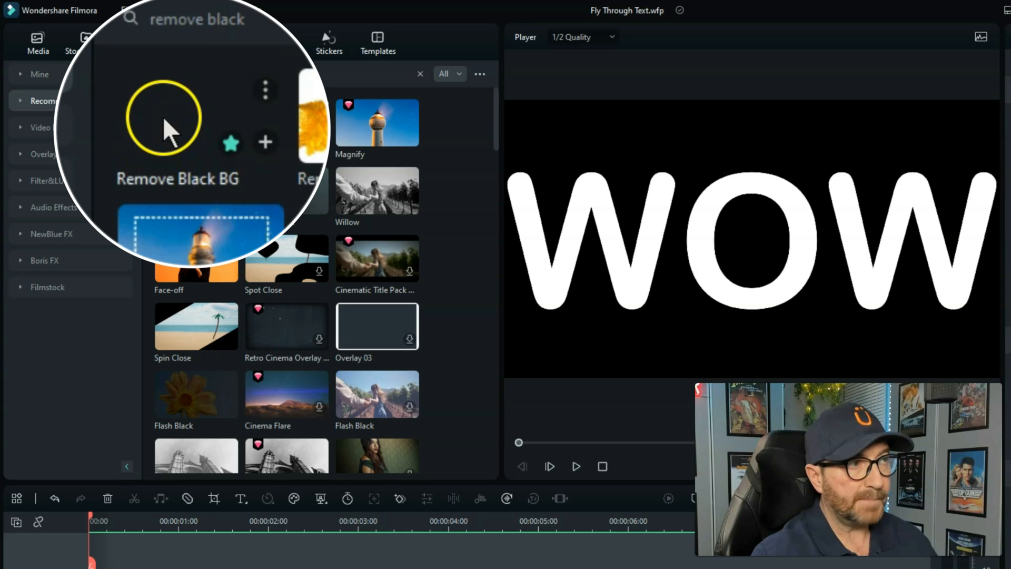
{"action": "left_click_drag", "start_coordinate": [187, 111], "coordinate": [98, 481]}
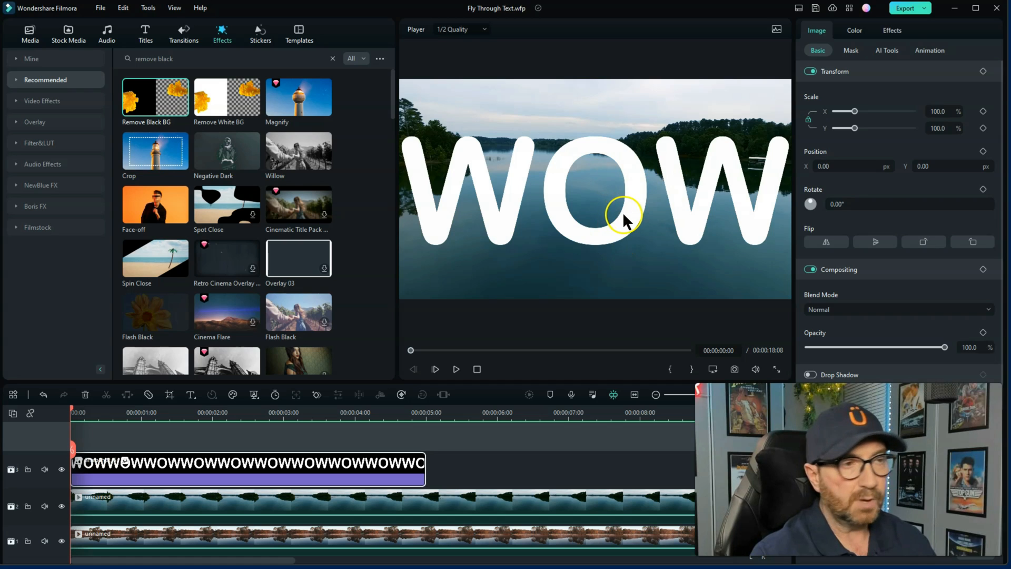
In the WOW clip's Pan & Zoom settings, shrink the End frame to about 233 px wide and centre it inside the O
{"action": "left_click", "coordinate": [232, 411]}
{"action": "left_click_drag", "start_coordinate": [233, 406], "coordinate": [236, 409]}
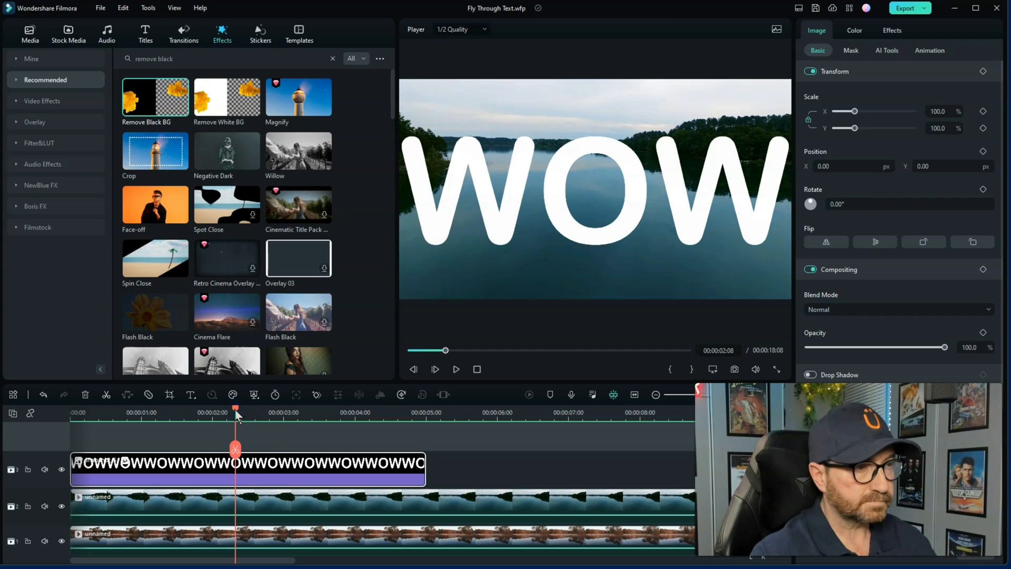
{"action": "right_click", "coordinate": [248, 467]}
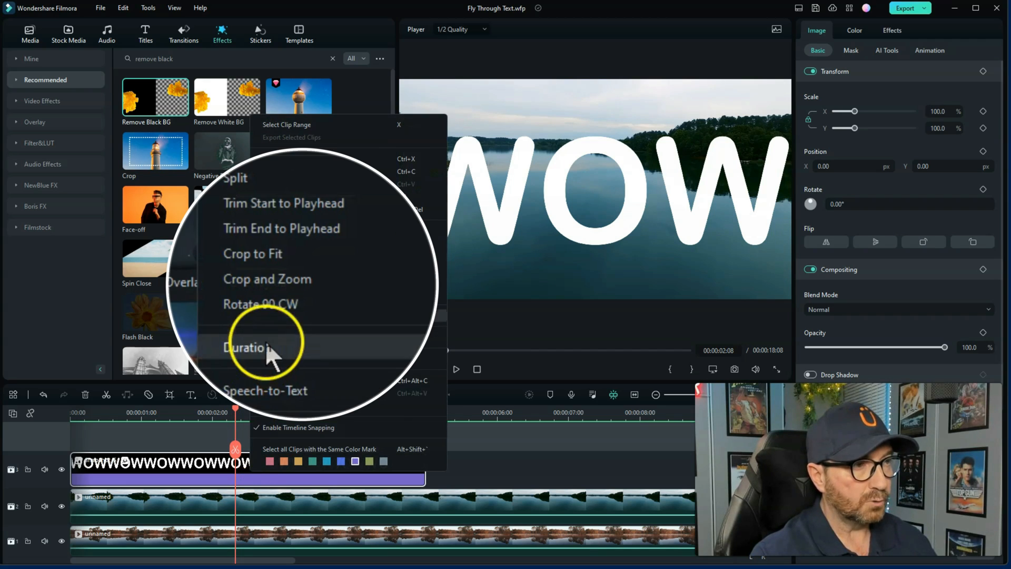
{"action": "left_click", "coordinate": [308, 277]}
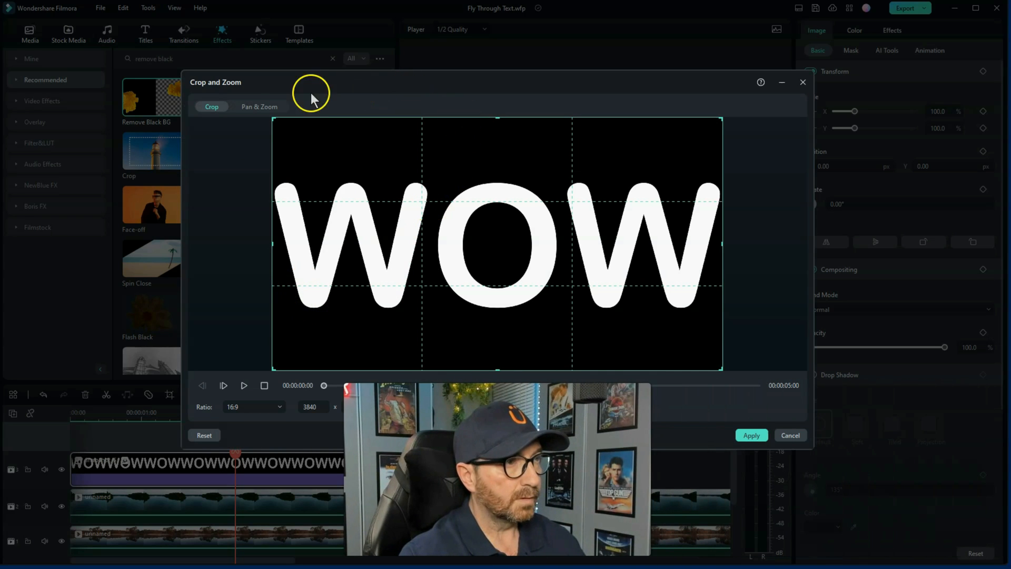
{"action": "left_click", "coordinate": [258, 107]}
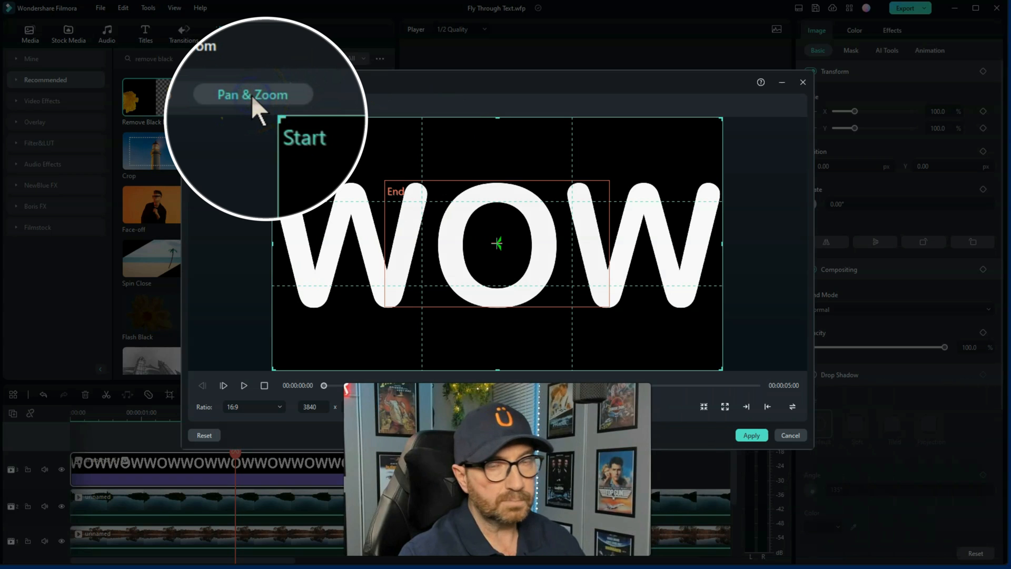
{"action": "left_click", "coordinate": [446, 194]}
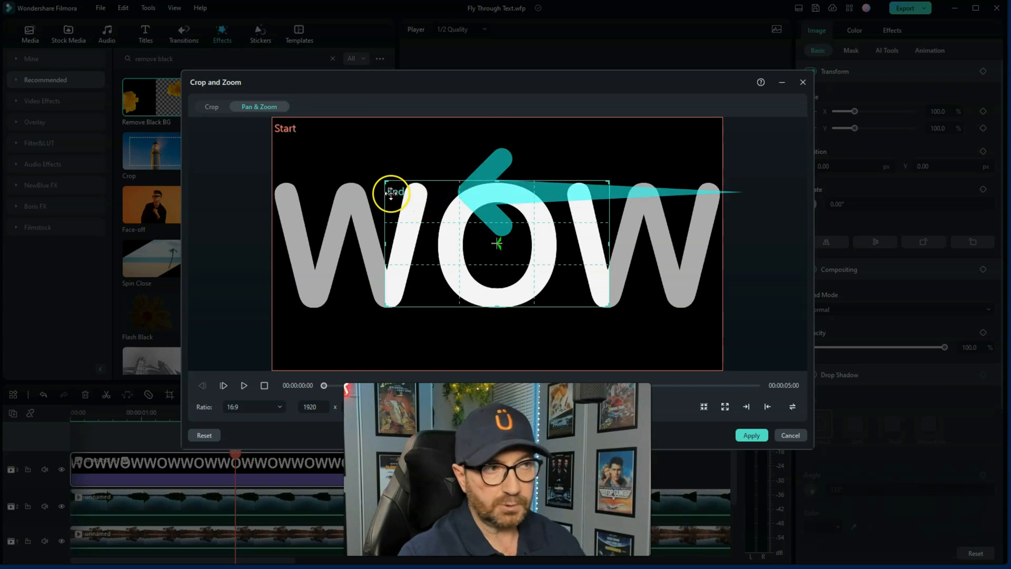
{"action": "left_click", "coordinate": [375, 158]}
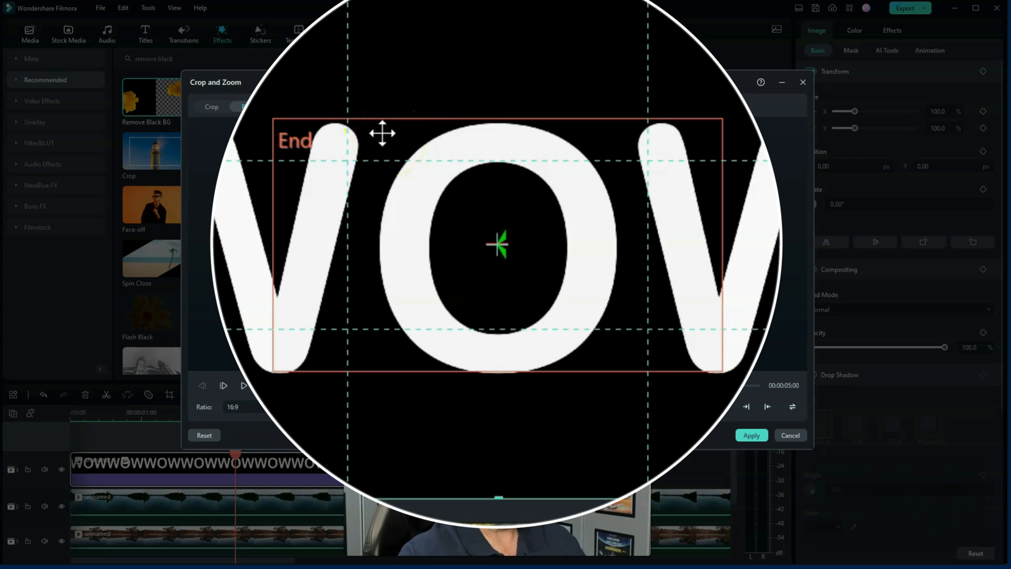
{"action": "left_click", "coordinate": [379, 139]}
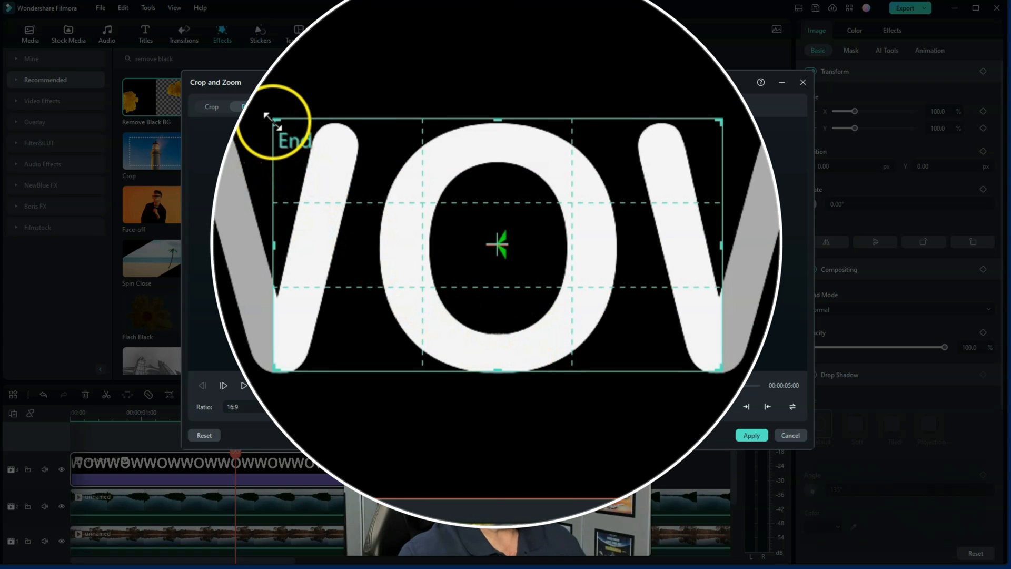
{"action": "left_click_drag", "start_coordinate": [273, 121], "coordinate": [669, 343]}
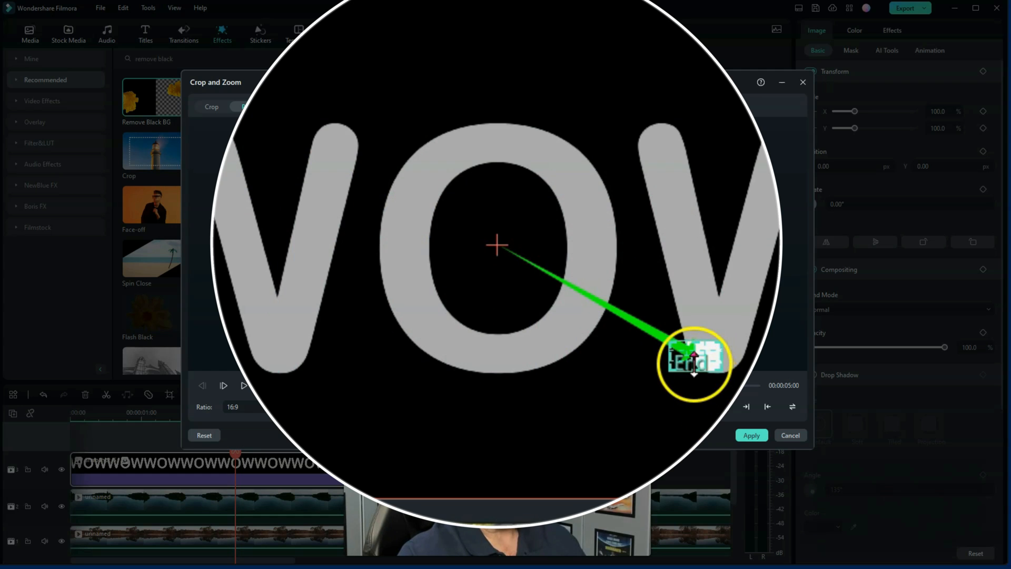
{"action": "left_click_drag", "start_coordinate": [691, 356], "coordinate": [491, 241]}
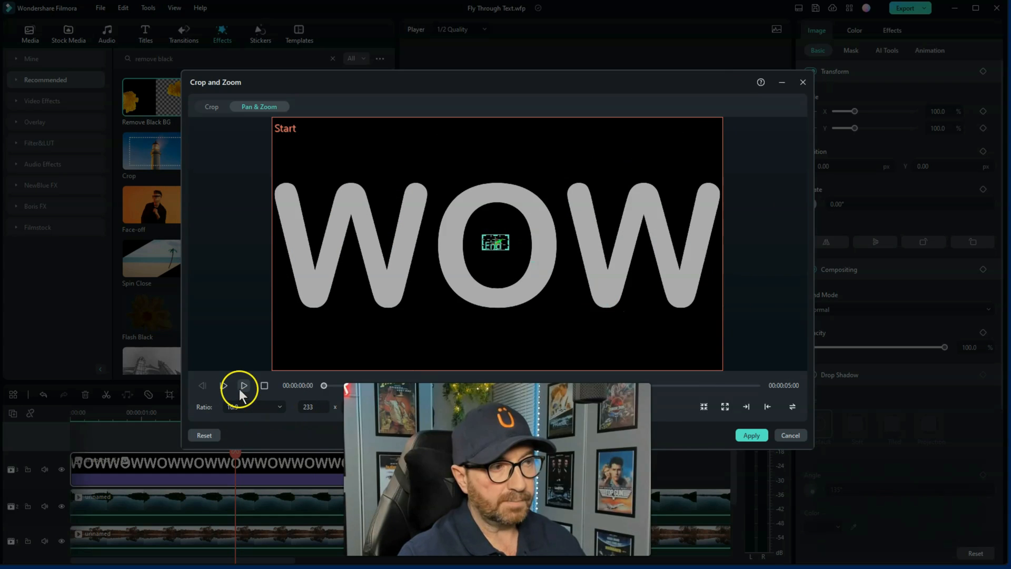
Preview the pan and zoom animation and apply it to the WOW clip
{"action": "left_click", "coordinate": [243, 385]}
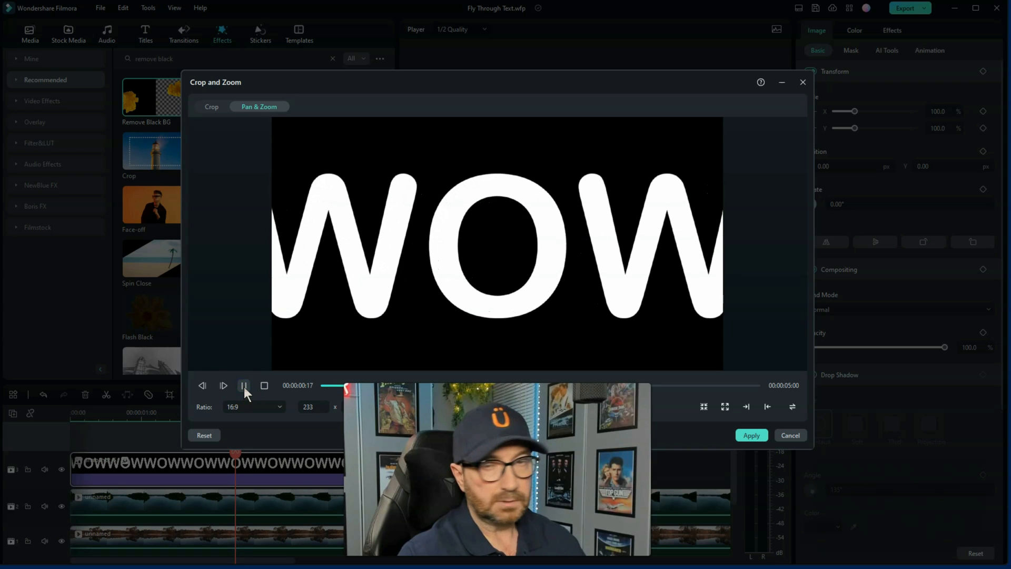
{"action": "left_click", "coordinate": [264, 385]}
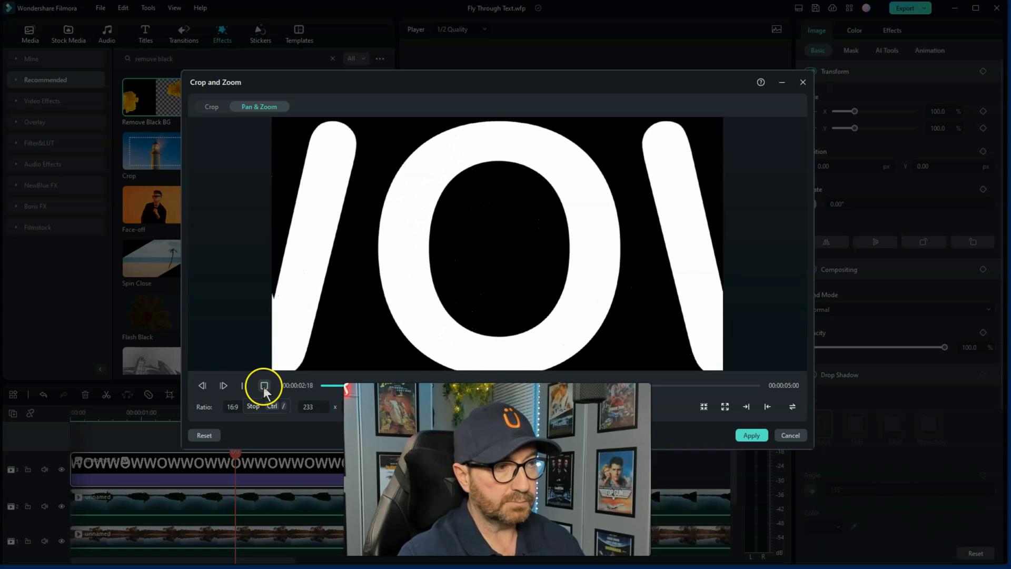
{"action": "left_click", "coordinate": [750, 436]}
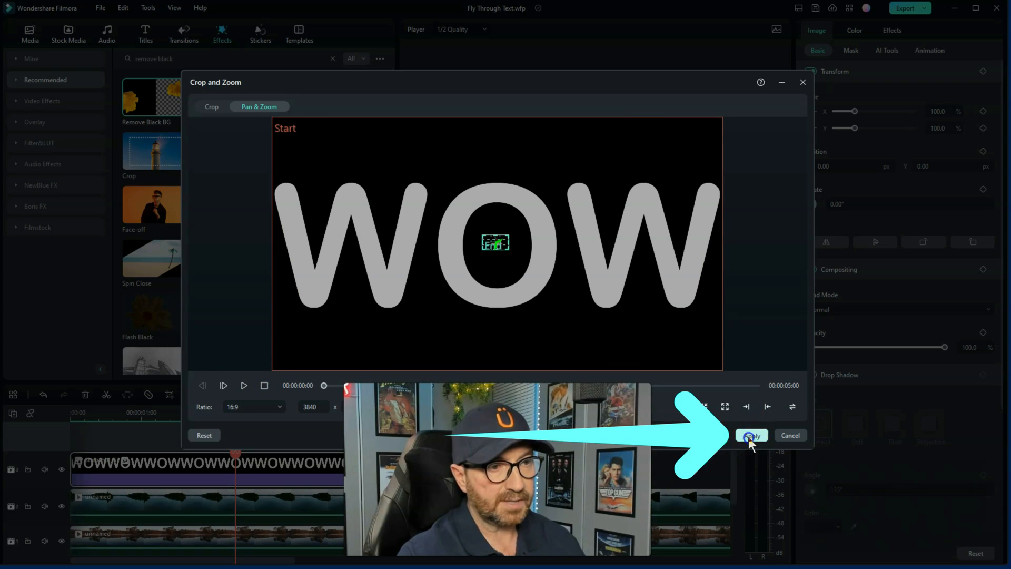
Play the timeline from the beginning to review the zoom through the WOW text over the lake video
{"action": "left_click", "coordinate": [236, 412]}
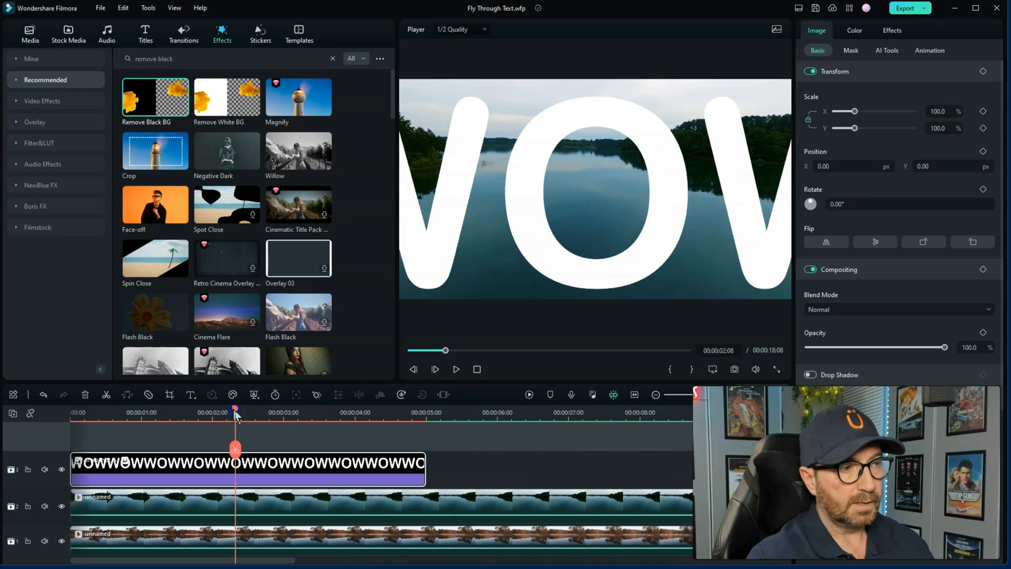
{"action": "left_click_drag", "start_coordinate": [235, 414], "coordinate": [61, 445]}
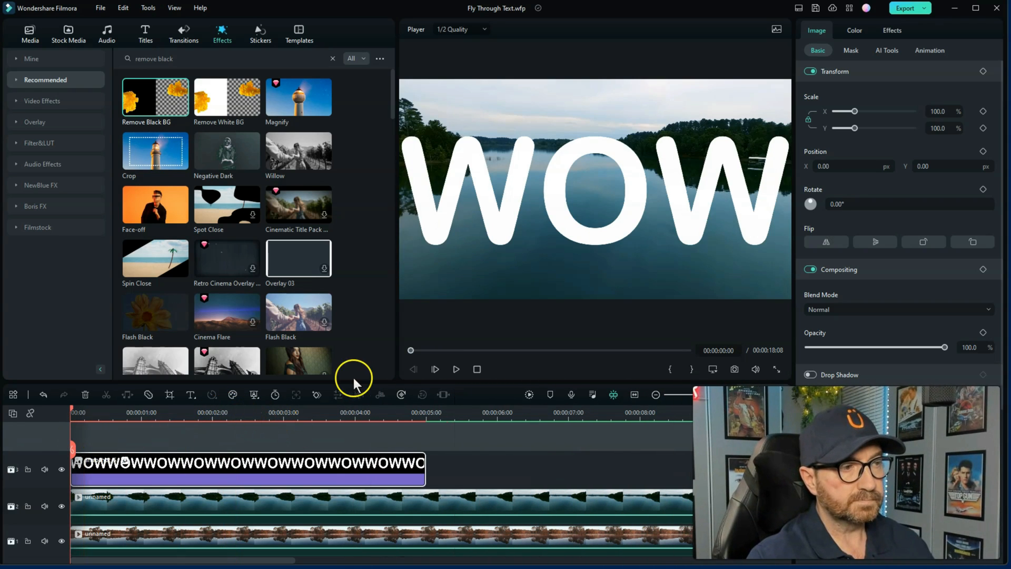
{"action": "left_click", "coordinate": [457, 369]}
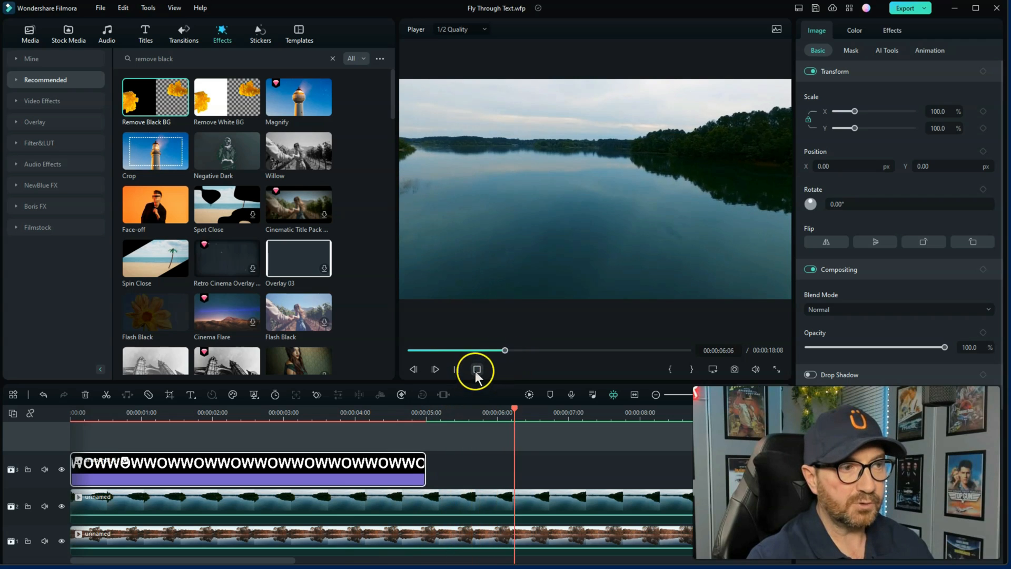
{"action": "left_click", "coordinate": [477, 370]}
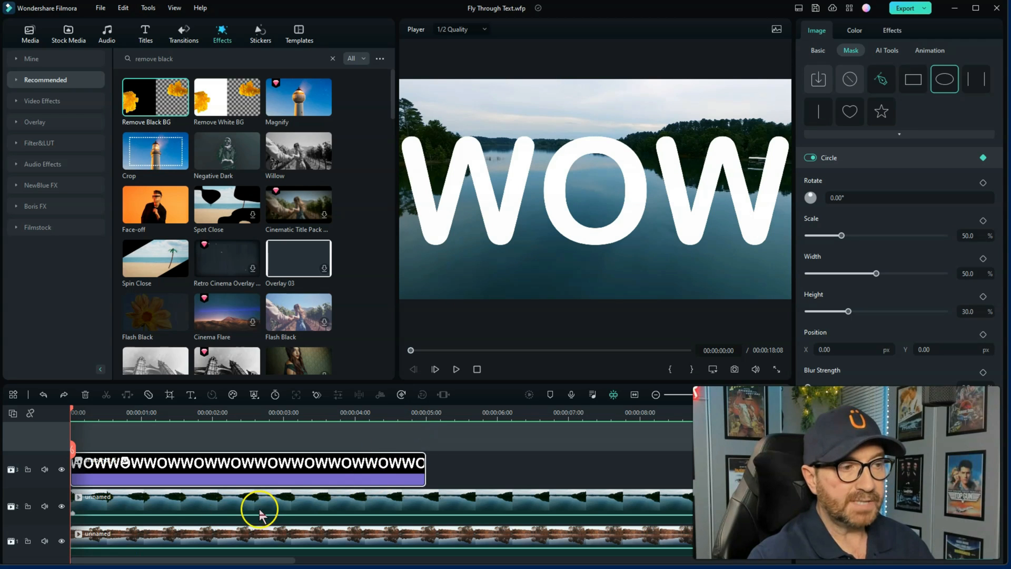
Add an inverted Circle mask to the lake clip on track 2 with the playhead at 00:00:02:21
{"action": "left_click", "coordinate": [240, 503]}
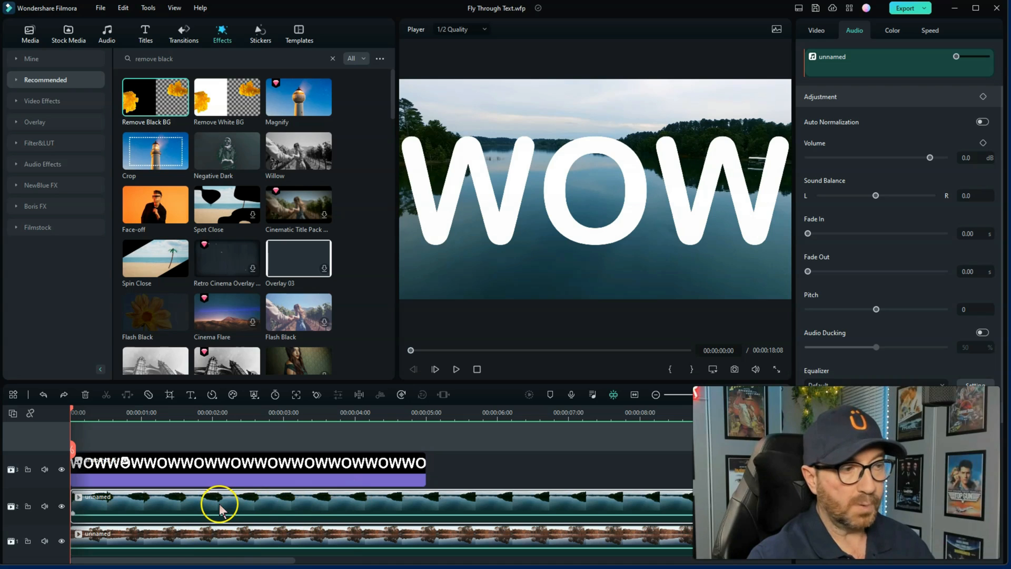
{"action": "left_click", "coordinate": [259, 500]}
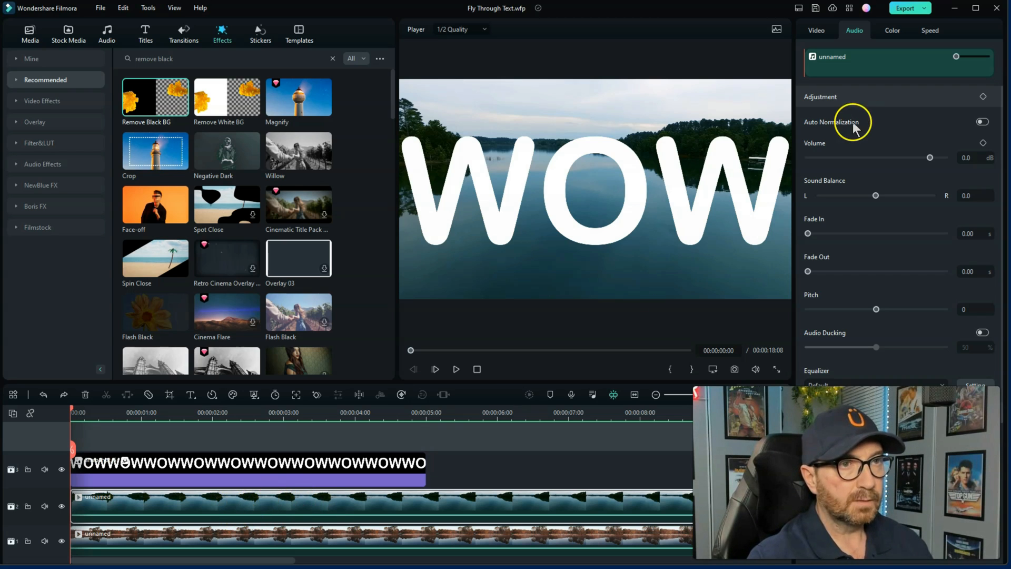
{"action": "left_click", "coordinate": [246, 412]}
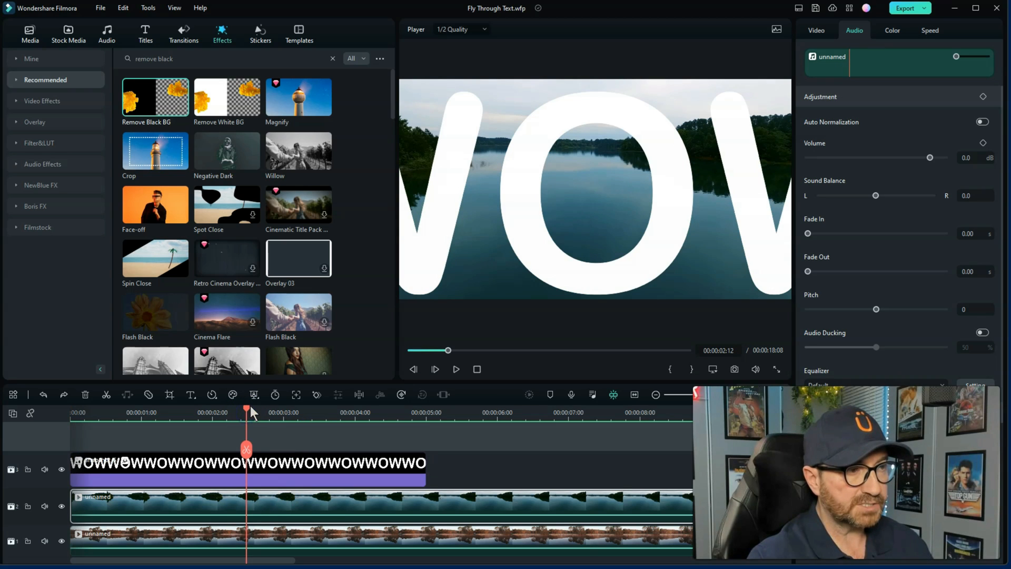
{"action": "left_click_drag", "start_coordinate": [249, 413], "coordinate": [274, 416]}
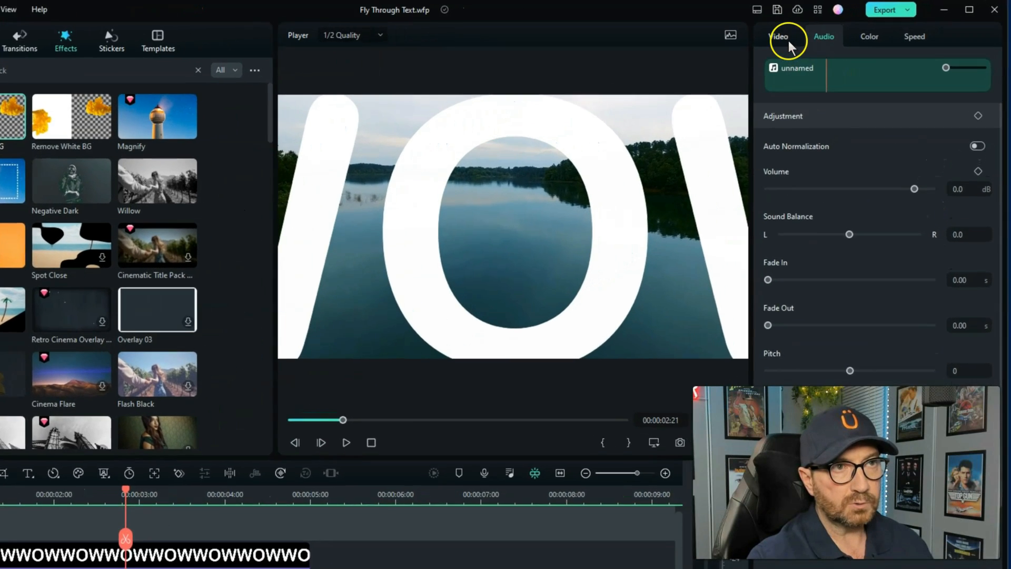
{"action": "left_click", "coordinate": [819, 29]}
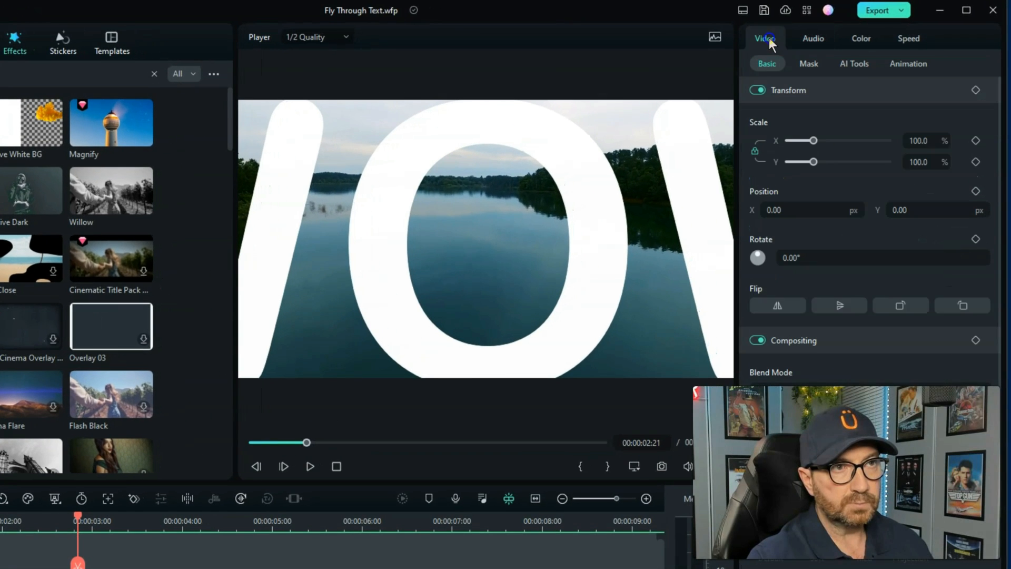
{"action": "left_click", "coordinate": [811, 64]}
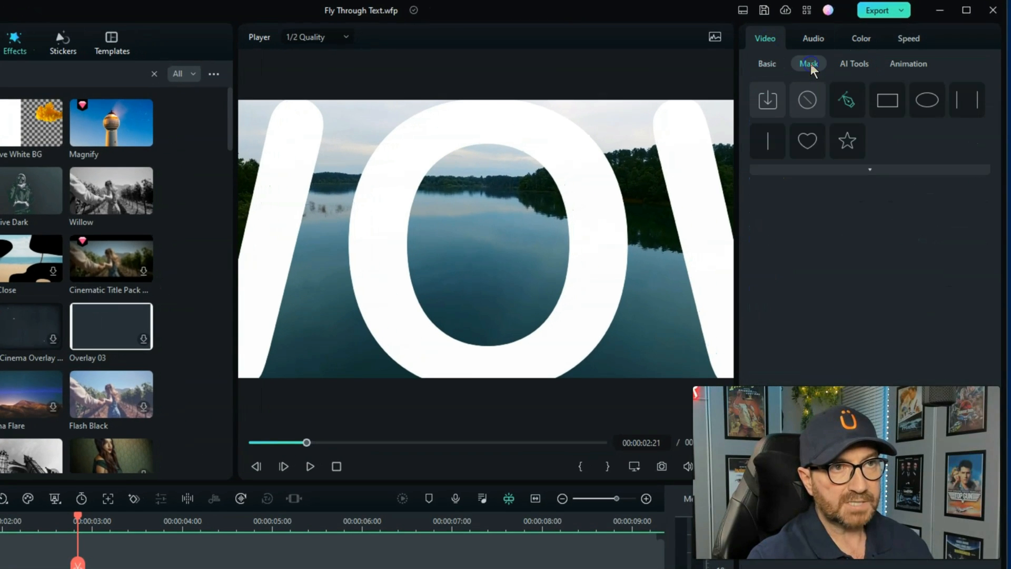
{"action": "left_click", "coordinate": [922, 105]}
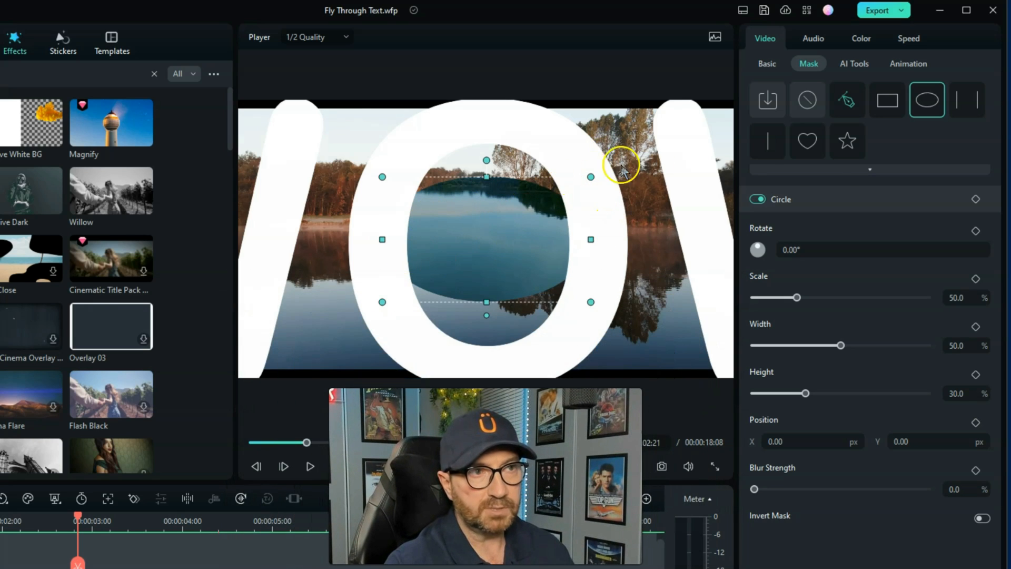
{"action": "left_click", "coordinate": [981, 519]}
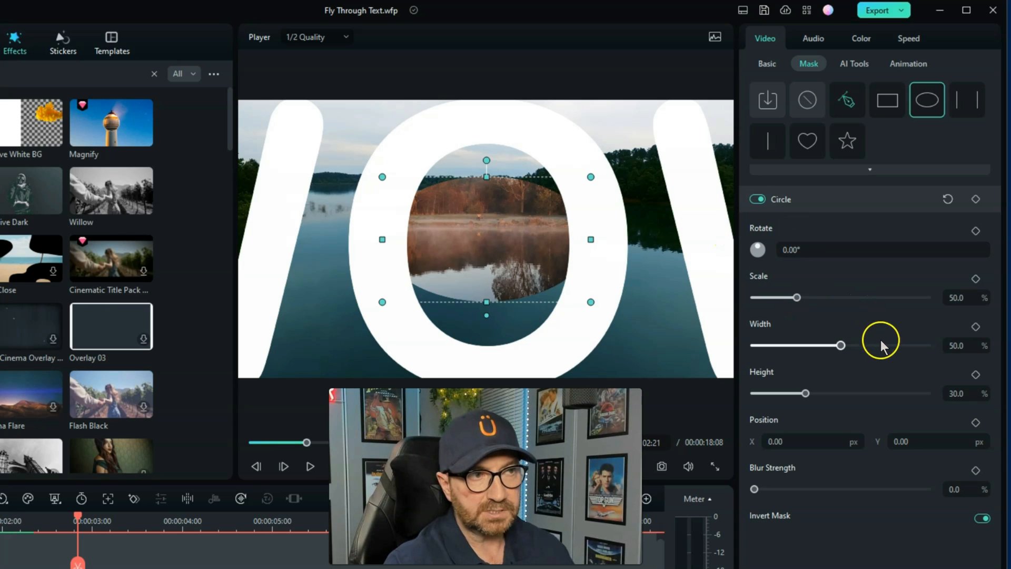
Set the circle mask's width to 51.9% and height to 56.5%, and add a mask keyframe at 00:00:02:21
{"action": "left_click_drag", "start_coordinate": [839, 345], "coordinate": [843, 345]}
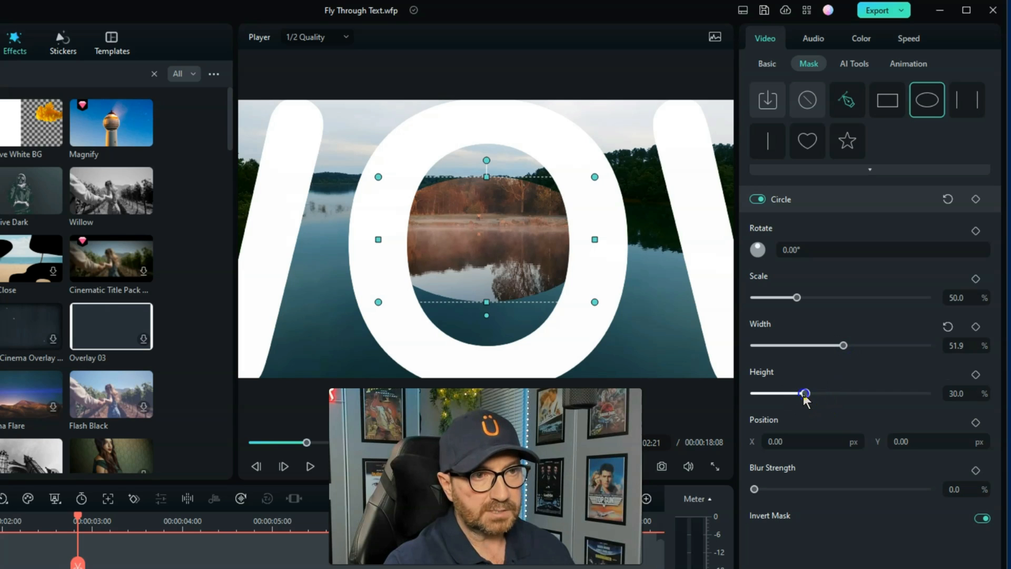
{"action": "left_click_drag", "start_coordinate": [805, 394], "coordinate": [850, 393]}
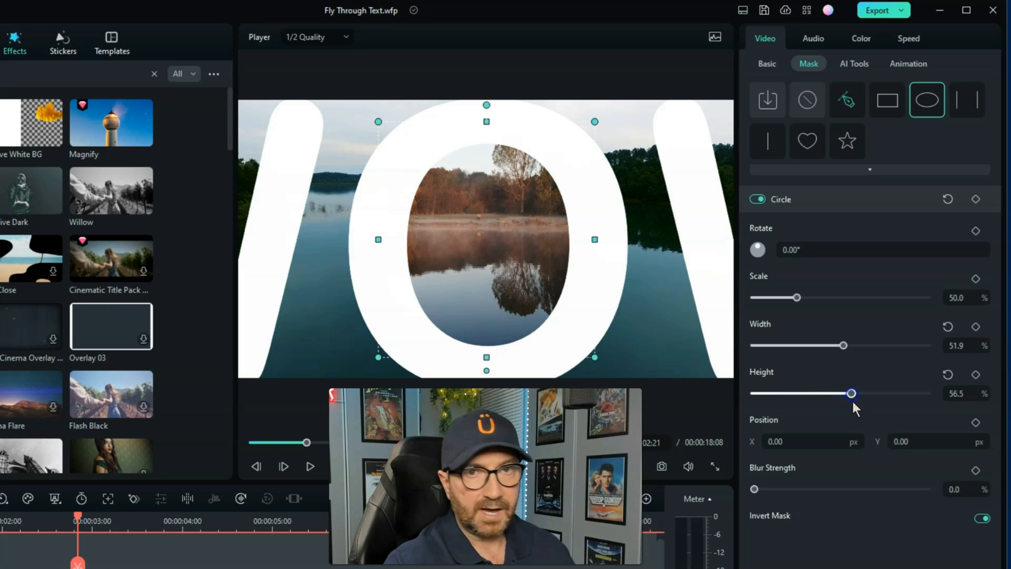
{"action": "left_click", "coordinate": [405, 232]}
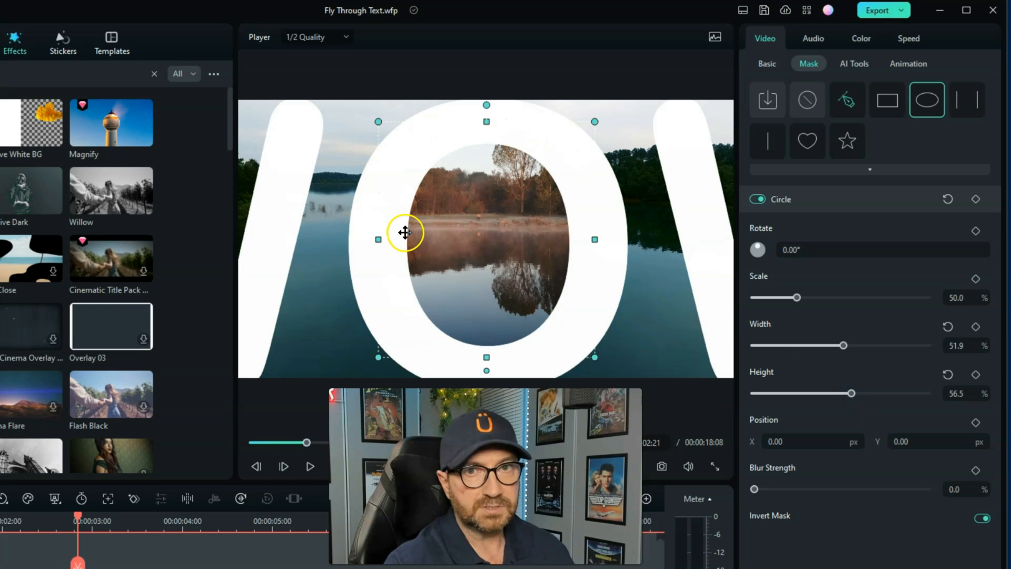
{"action": "left_click", "coordinate": [77, 522]}
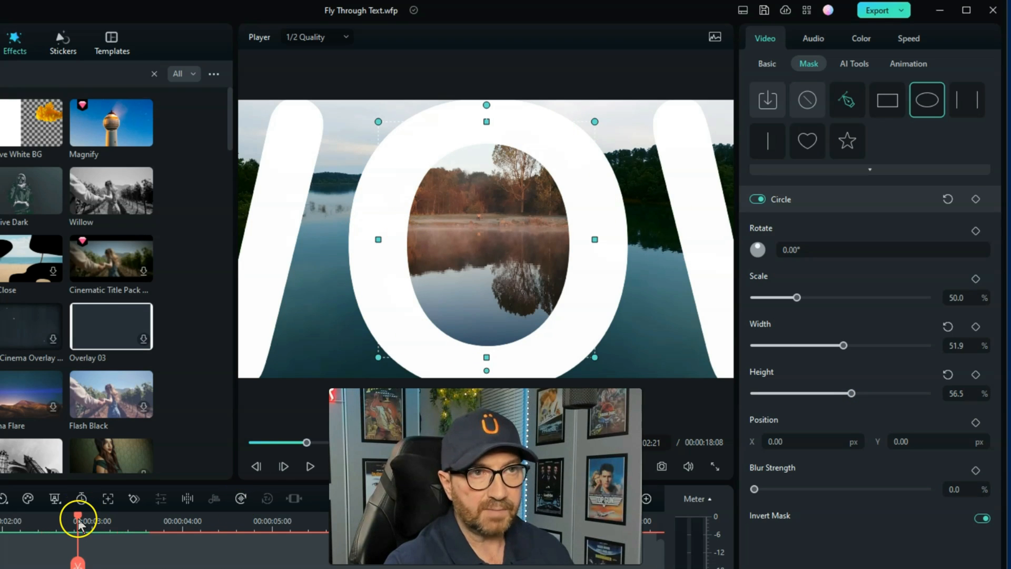
{"action": "left_click", "coordinate": [976, 199]}
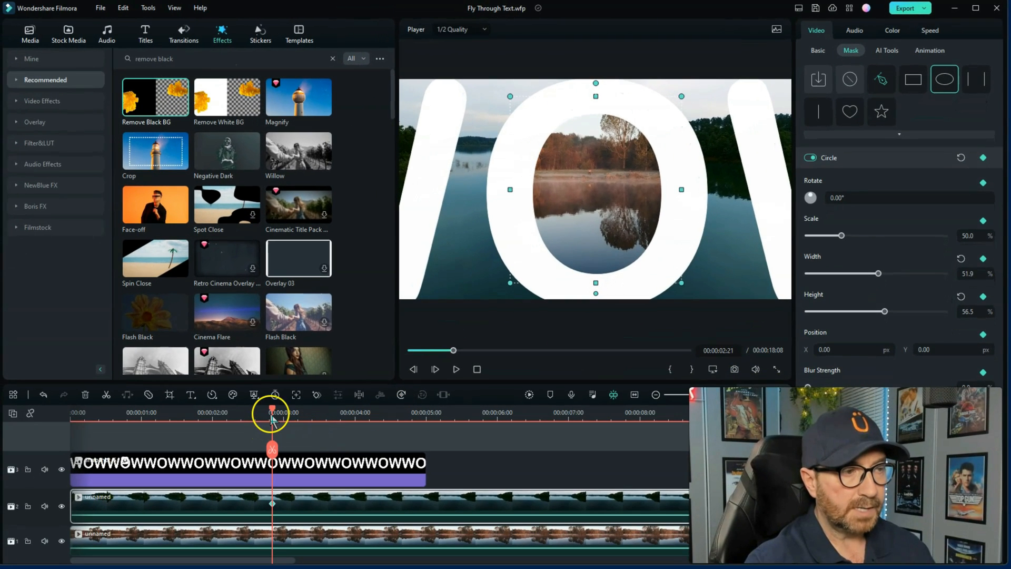
Add a circle mask keyframe at 00:00:04:17 and enlarge the mask's scale to 134.9% there
{"action": "left_click_drag", "start_coordinate": [272, 419], "coordinate": [403, 426]}
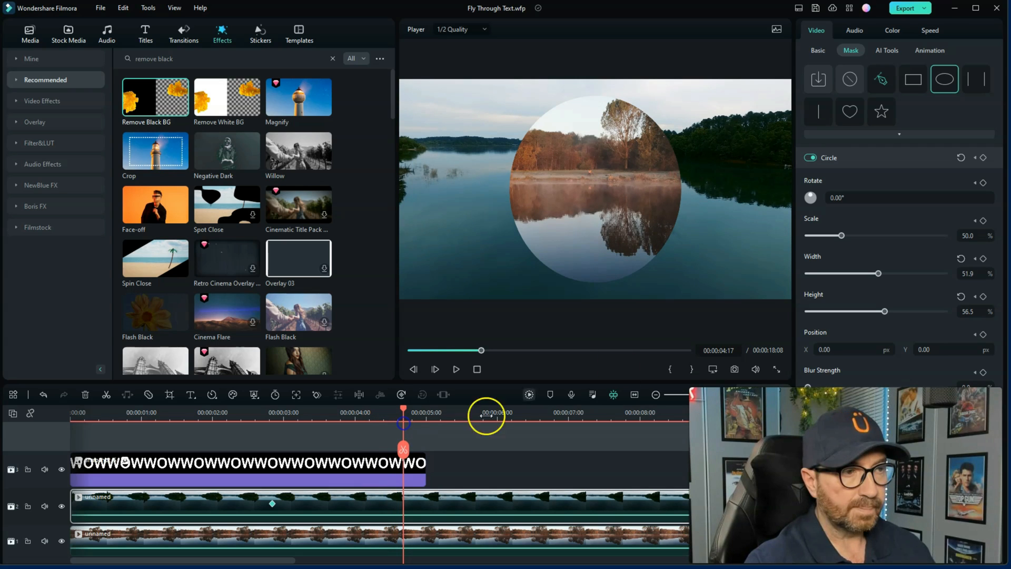
{"action": "left_click", "coordinate": [984, 158]}
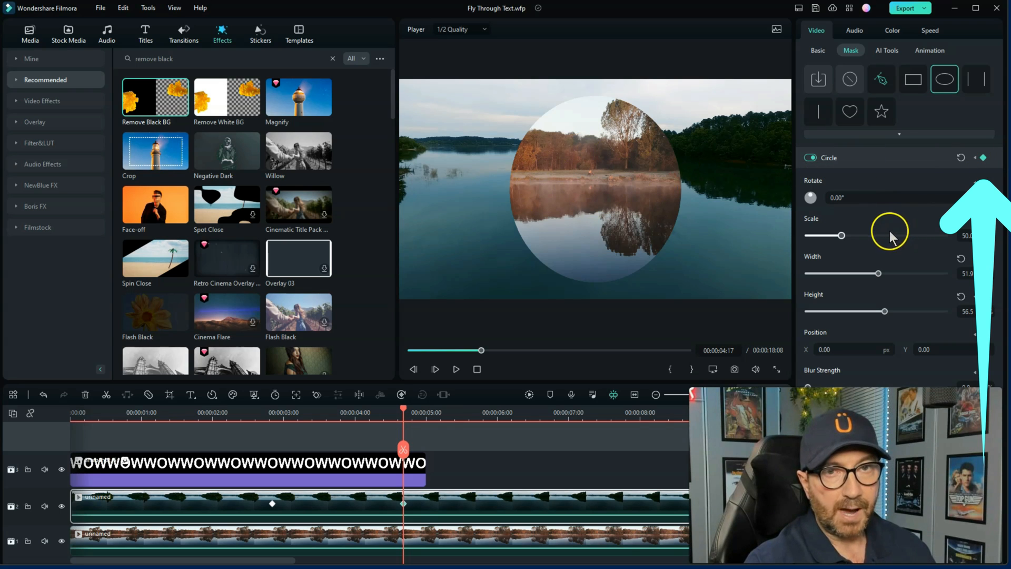
{"action": "left_click_drag", "start_coordinate": [841, 235], "coordinate": [900, 242]}
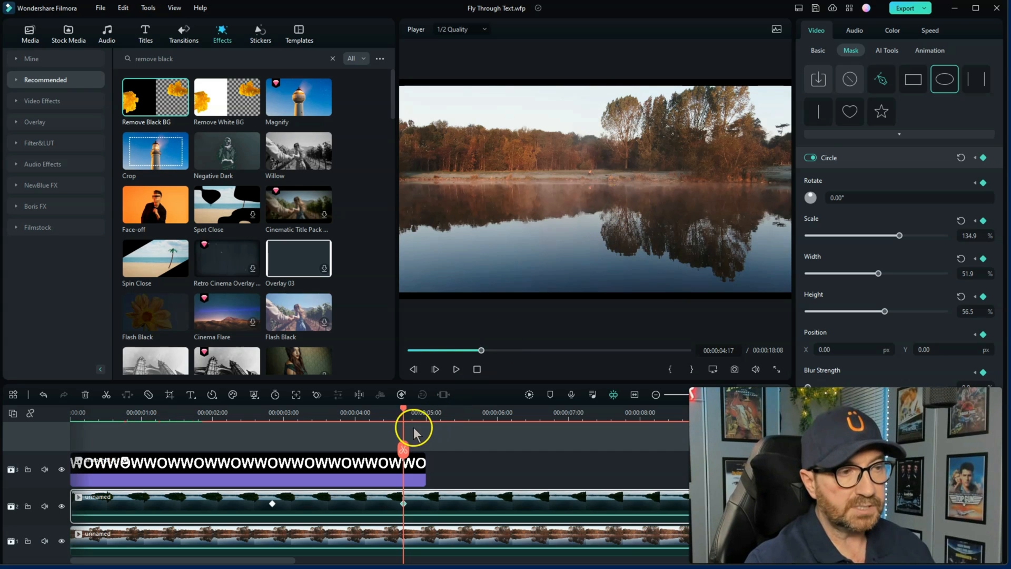
Add a circle mask keyframe at the start of the track 2 clip and reduce the mask's scale to 25.5%
{"action": "left_click_drag", "start_coordinate": [405, 416], "coordinate": [4, 458]}
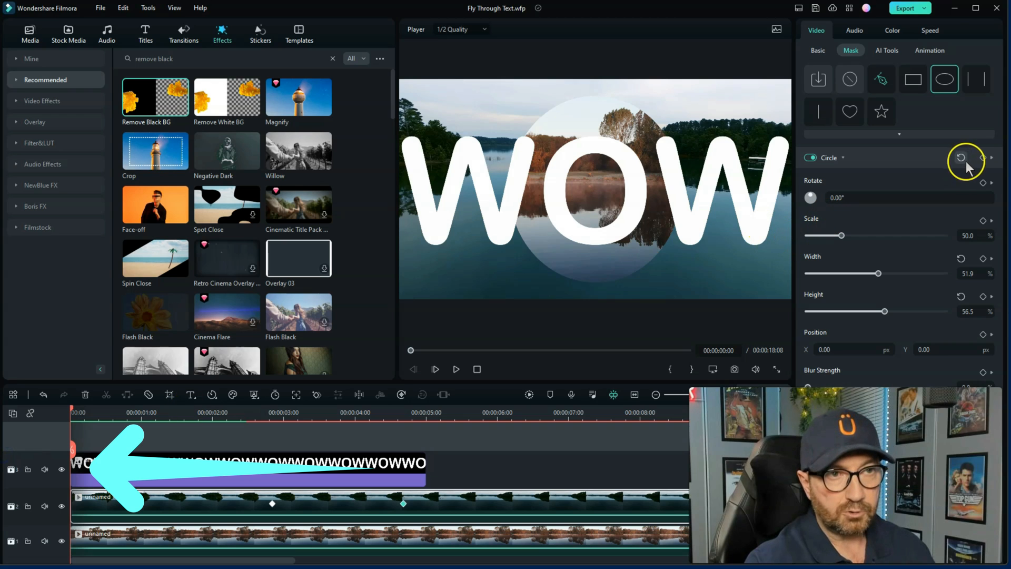
{"action": "left_click", "coordinate": [983, 158]}
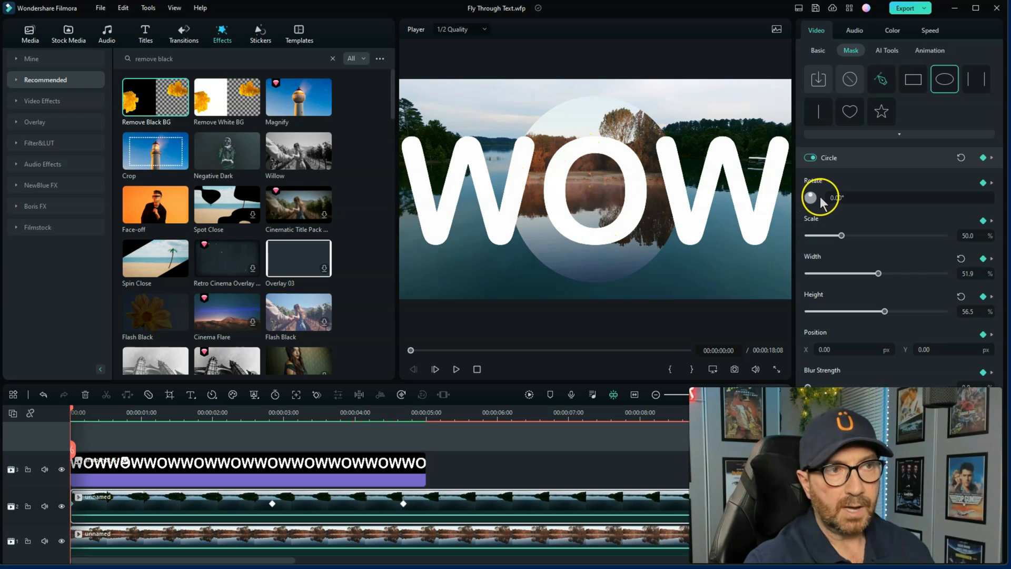
{"action": "left_click_drag", "start_coordinate": [841, 237], "coordinate": [831, 237]}
{"action": "left_click_drag", "start_coordinate": [779, 238], "coordinate": [770, 240]}
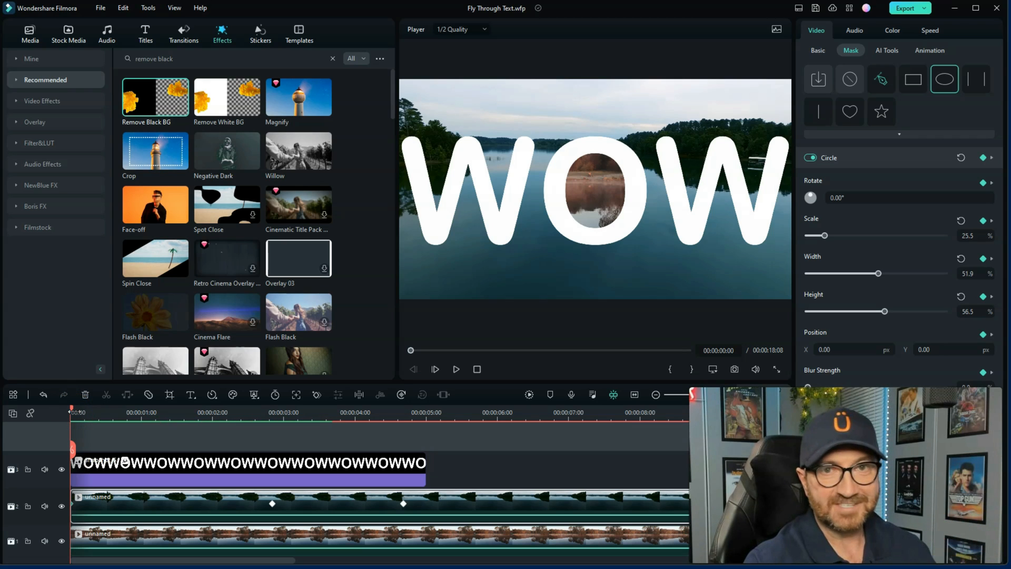
Play the fly-through effect from the start of the timeline to check the masked reveal
{"action": "left_click", "coordinate": [83, 408]}
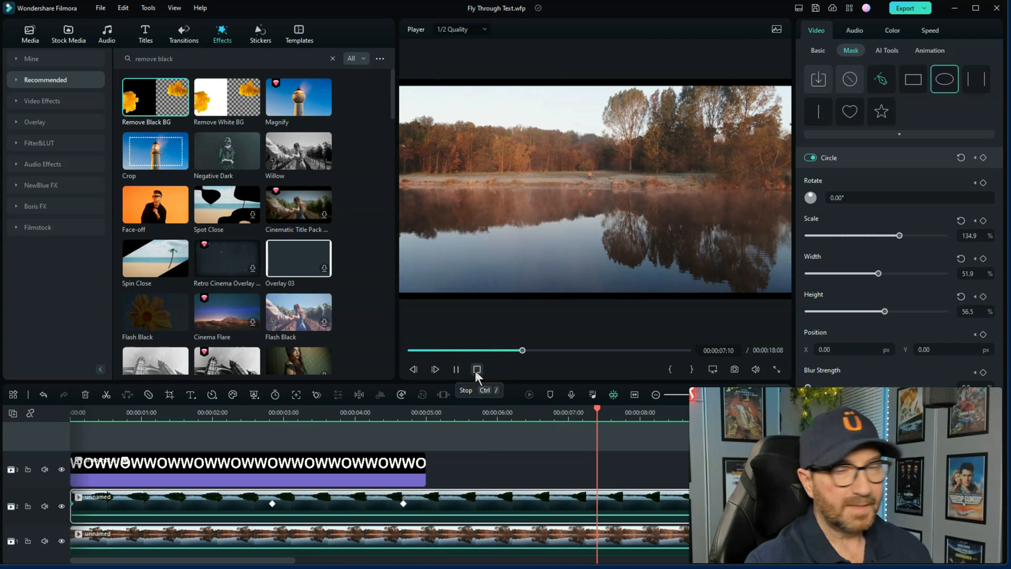
{"action": "left_click", "coordinate": [477, 370]}
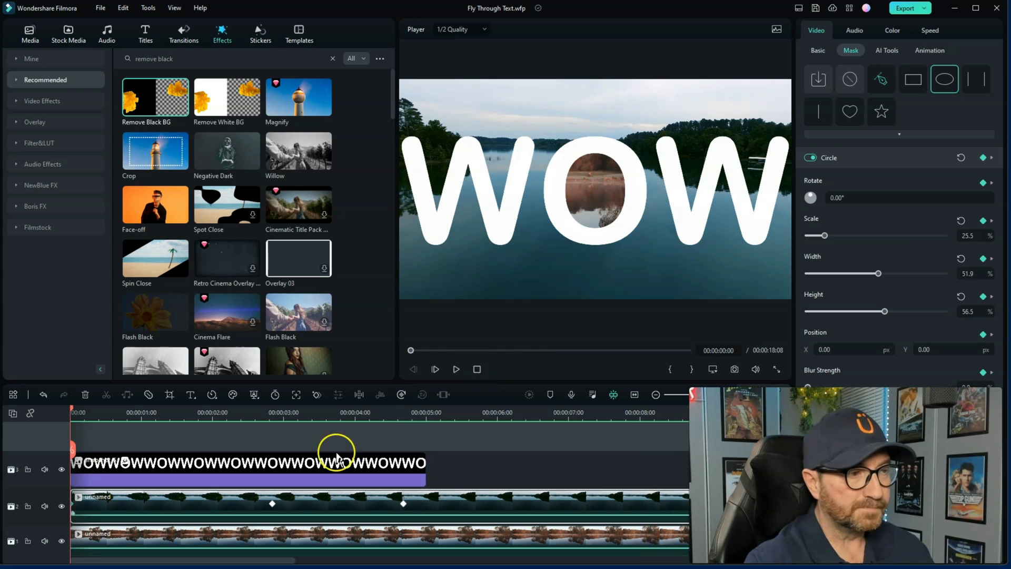
Hide tracks 3 and 2 and crop the lake clip on track 1 to fit the frame
{"action": "left_click", "coordinate": [62, 468]}
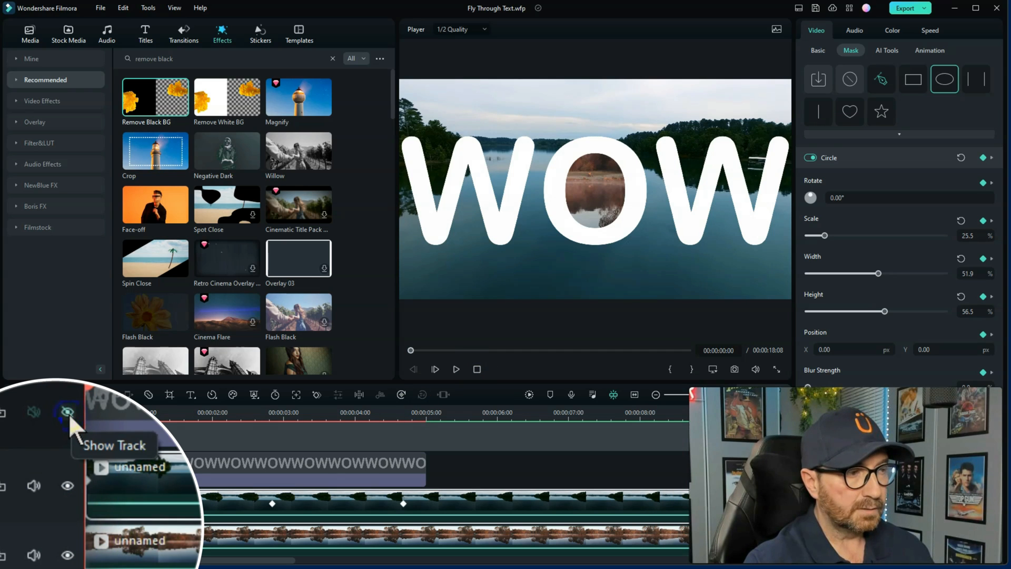
{"action": "left_click", "coordinate": [68, 486]}
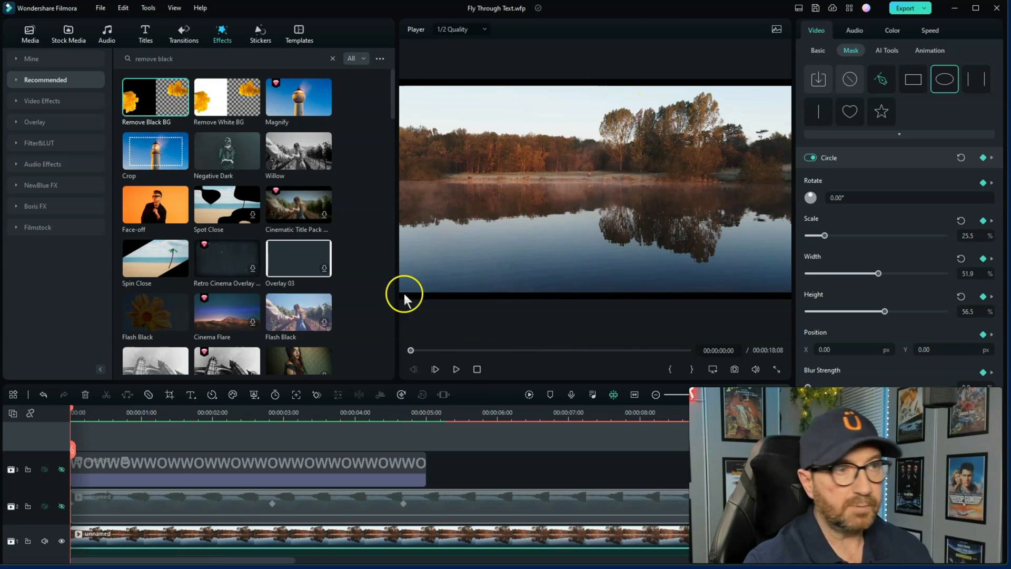
{"action": "left_click", "coordinate": [206, 538]}
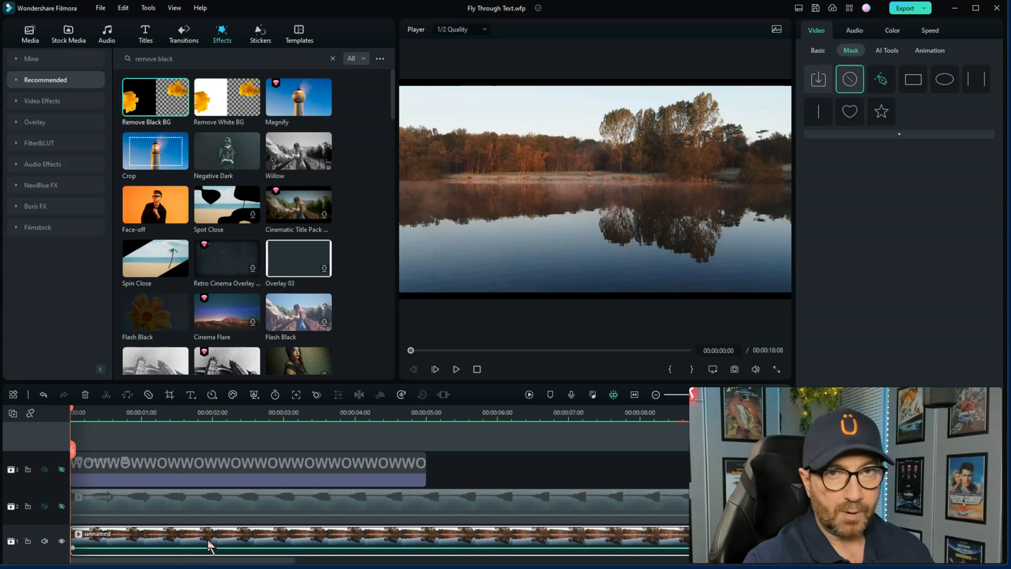
{"action": "left_click", "coordinate": [208, 541]}
{"action": "right_click", "coordinate": [209, 541]}
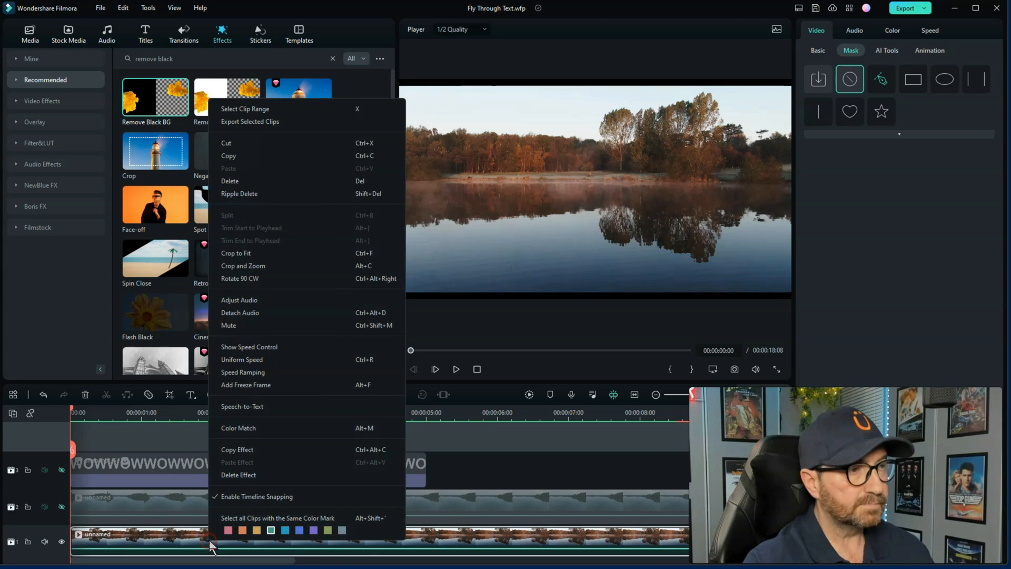
{"action": "left_click", "coordinate": [245, 253]}
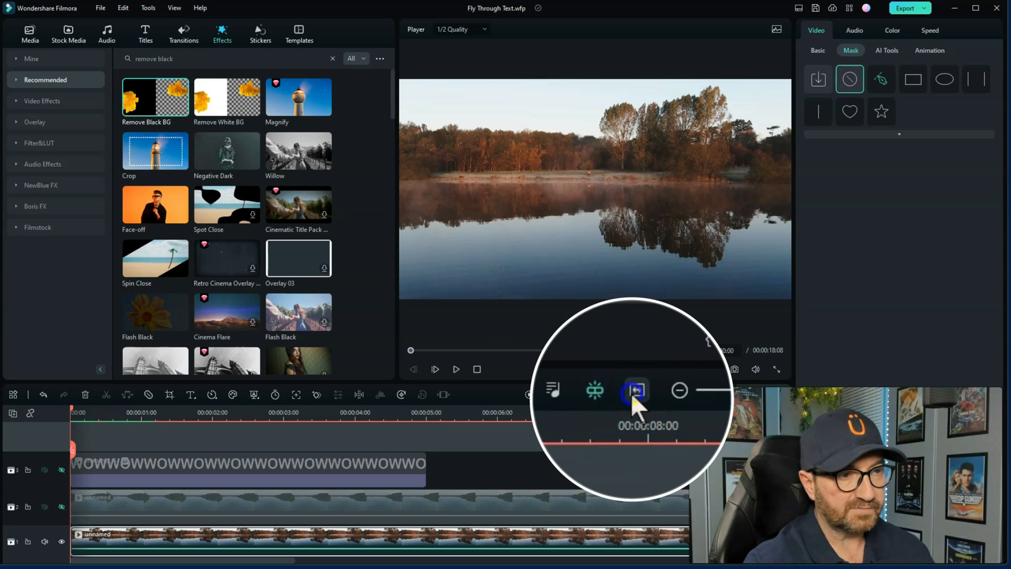
Show tracks 2 and 3 again and trim the track 2 clip's end to match the end of the WOW title
{"action": "left_click", "coordinate": [633, 395]}
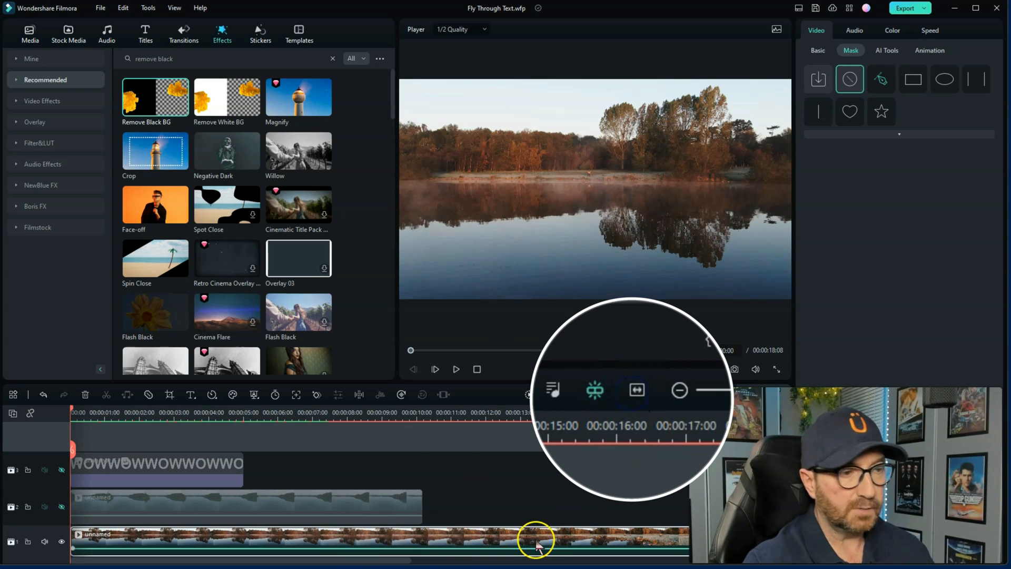
{"action": "left_click", "coordinate": [62, 507]}
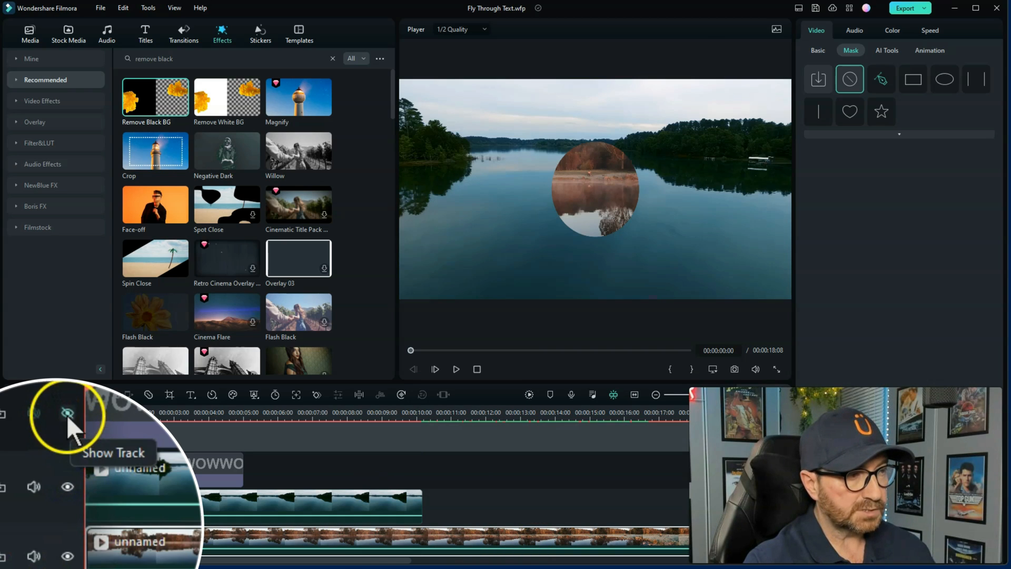
{"action": "left_click", "coordinate": [61, 469]}
{"action": "left_click", "coordinate": [351, 503]}
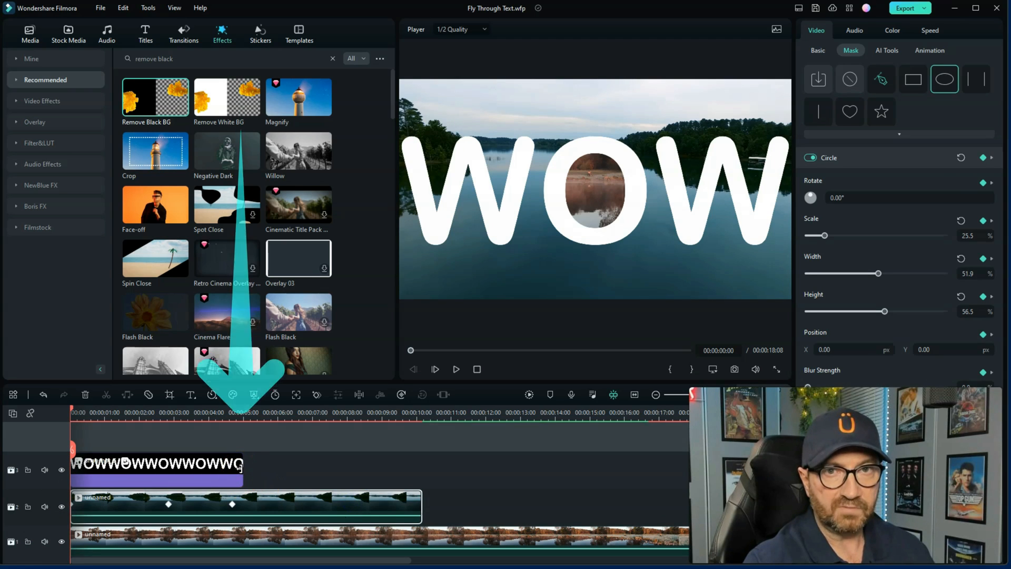
{"action": "left_click_drag", "start_coordinate": [420, 507], "coordinate": [243, 510]}
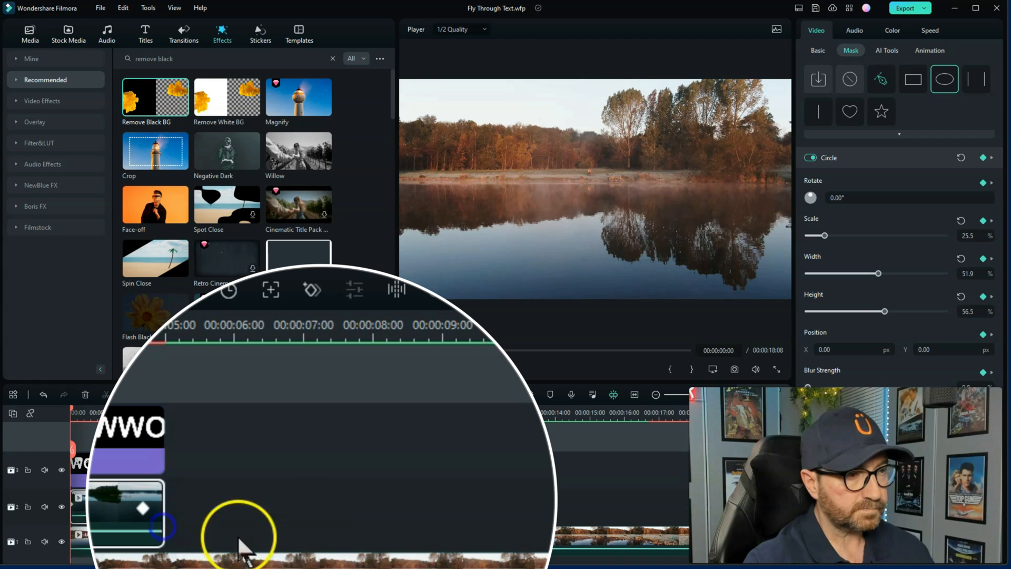
Show the speed control on the track 1 lake clip and speed it up to about 1.78x, ending near 00:00:10:07
{"action": "left_click", "coordinate": [361, 549]}
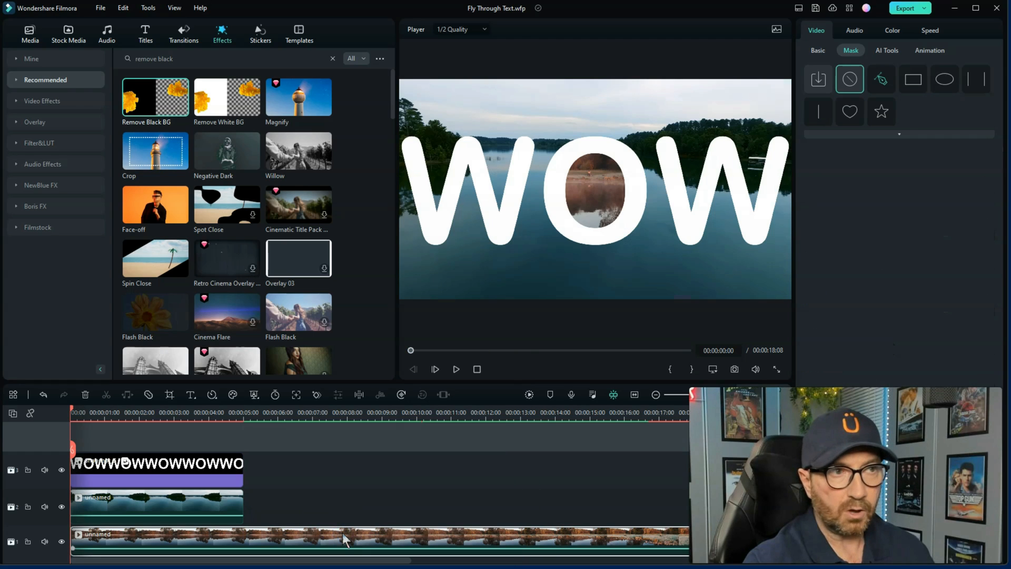
{"action": "left_click_drag", "start_coordinate": [233, 416], "coordinate": [181, 422]}
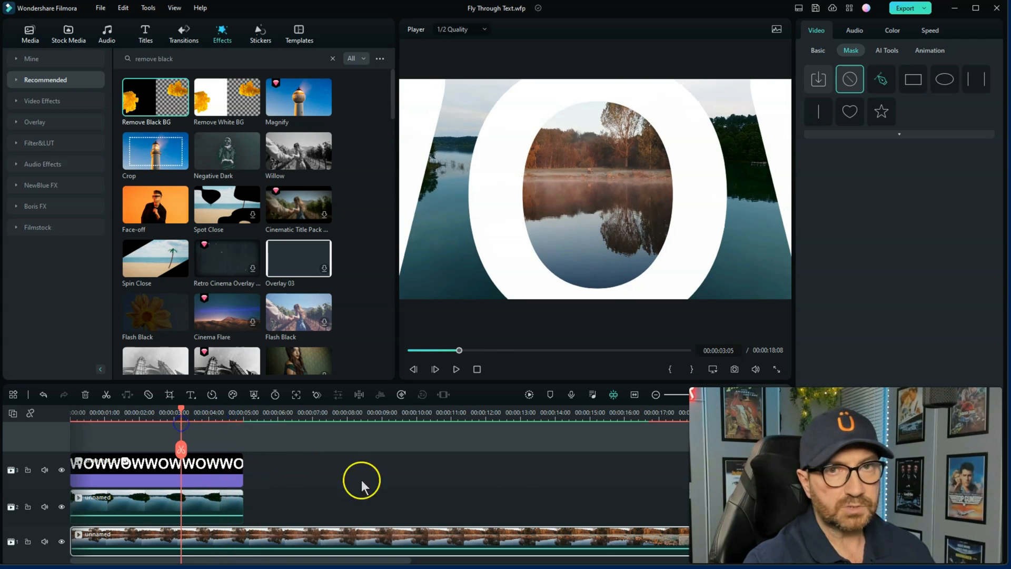
{"action": "left_click", "coordinate": [431, 548]}
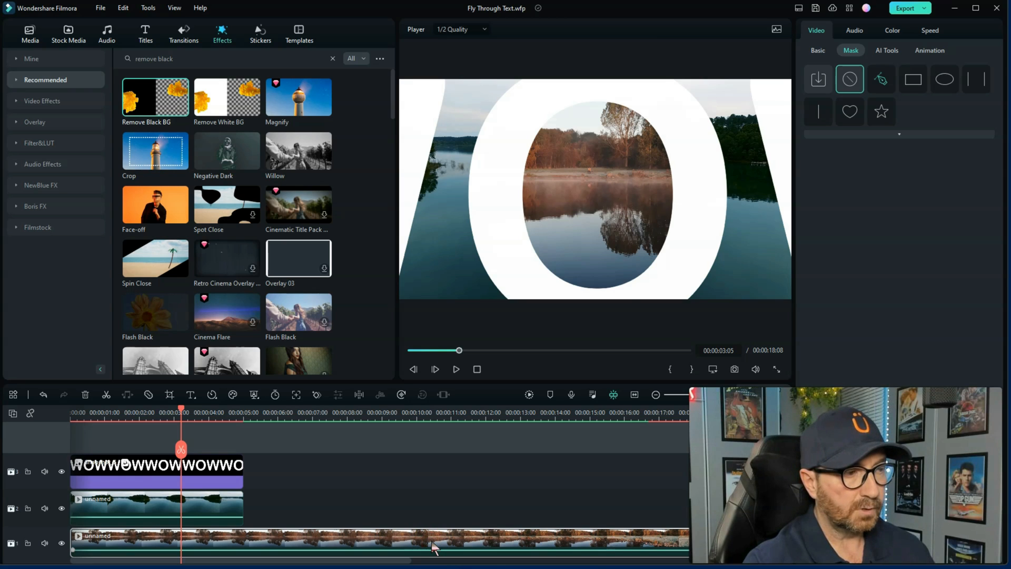
{"action": "right_click", "coordinate": [432, 547]}
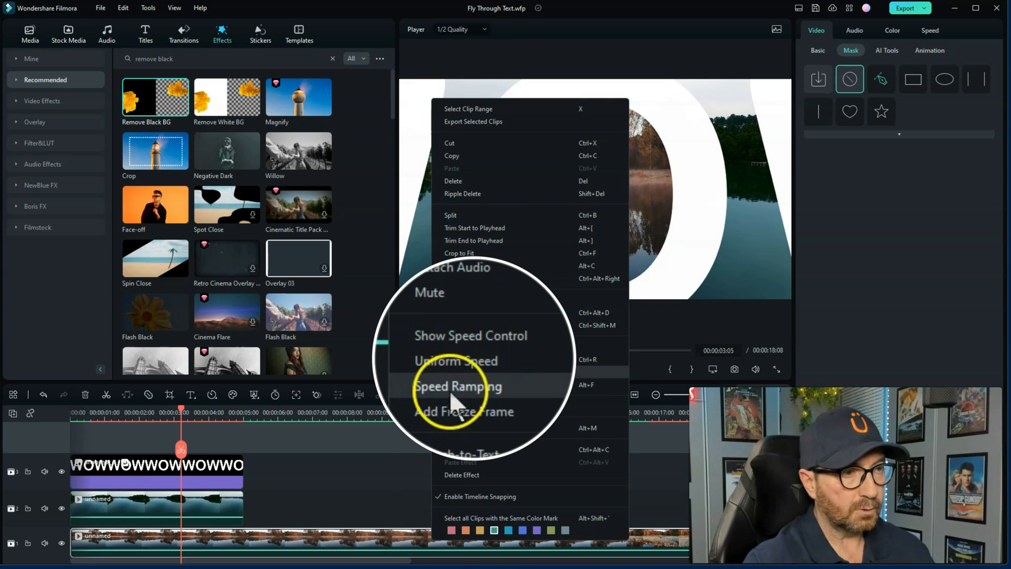
{"action": "left_click", "coordinate": [477, 350]}
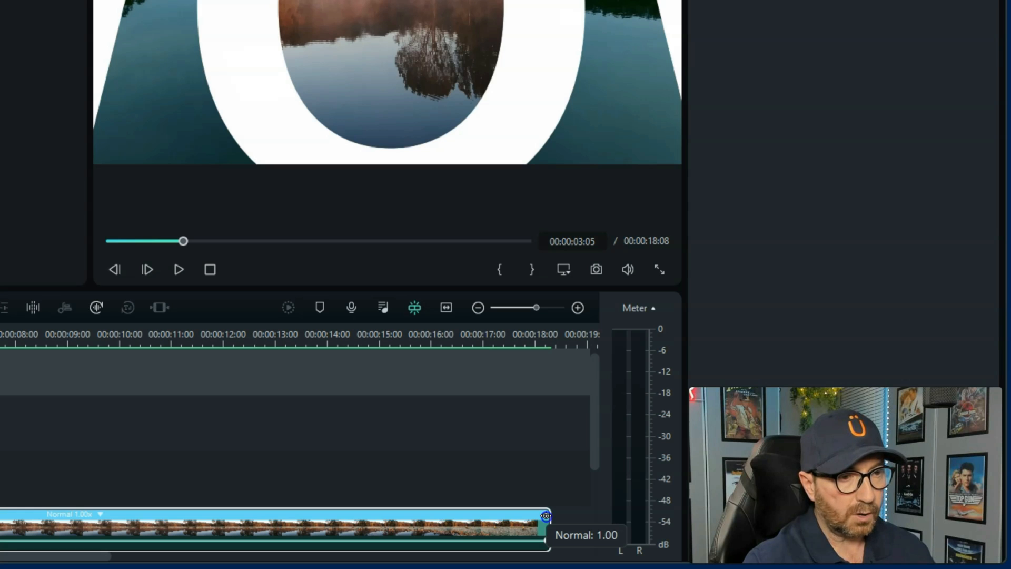
{"action": "left_click_drag", "start_coordinate": [546, 515], "coordinate": [204, 527]}
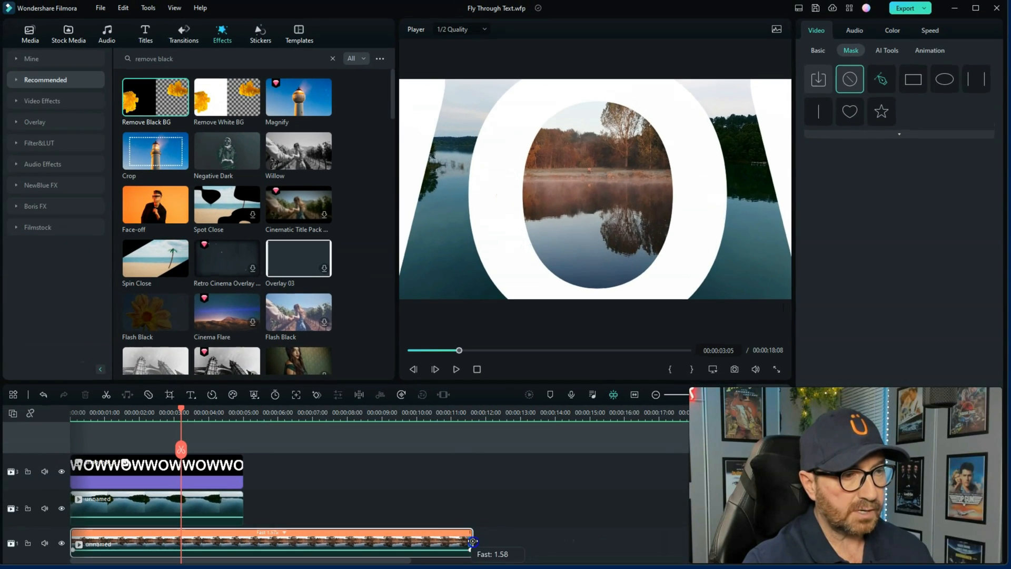
{"action": "left_click_drag", "start_coordinate": [473, 542], "coordinate": [426, 545]}
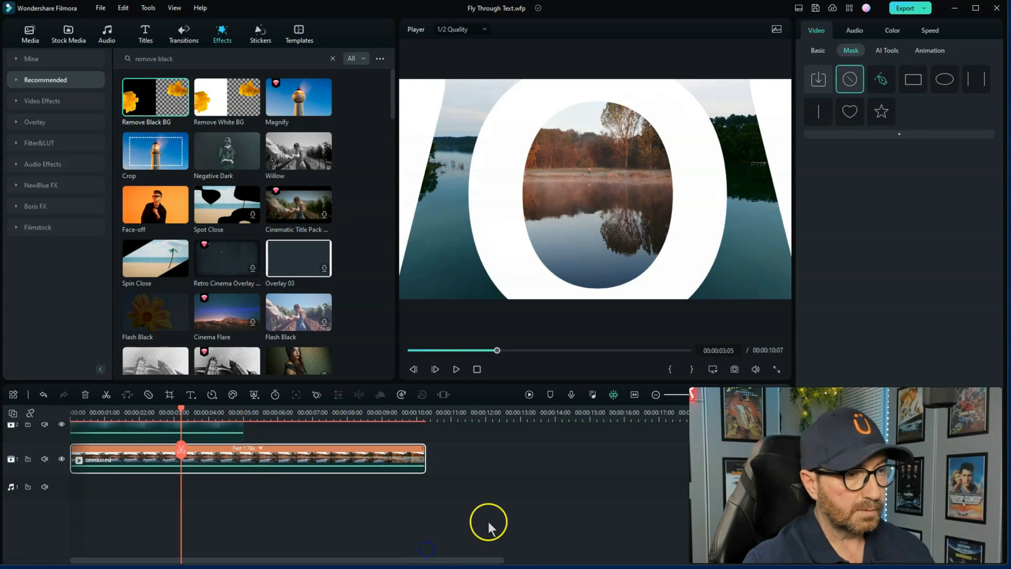
Play the finished fly-through sequence with the sped-up track 1 clip and stop playback near its end
{"action": "scroll", "coordinate": [513, 517], "scroll_direction": "up", "scroll_amount": 1}
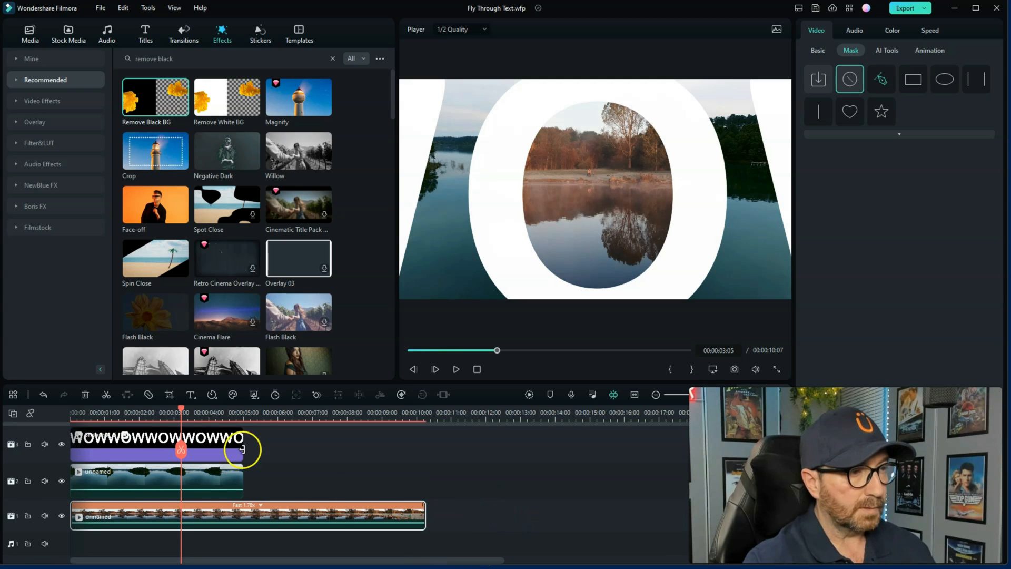
{"action": "scroll", "coordinate": [239, 422], "scroll_direction": "up", "scroll_amount": 2}
{"action": "left_click", "coordinate": [475, 369]}
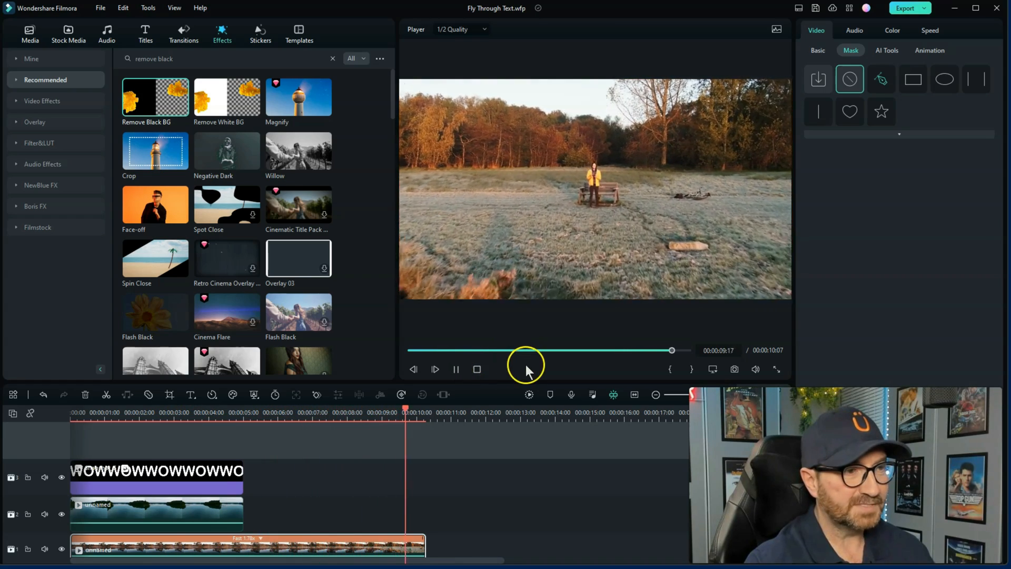
{"action": "left_click", "coordinate": [477, 370]}
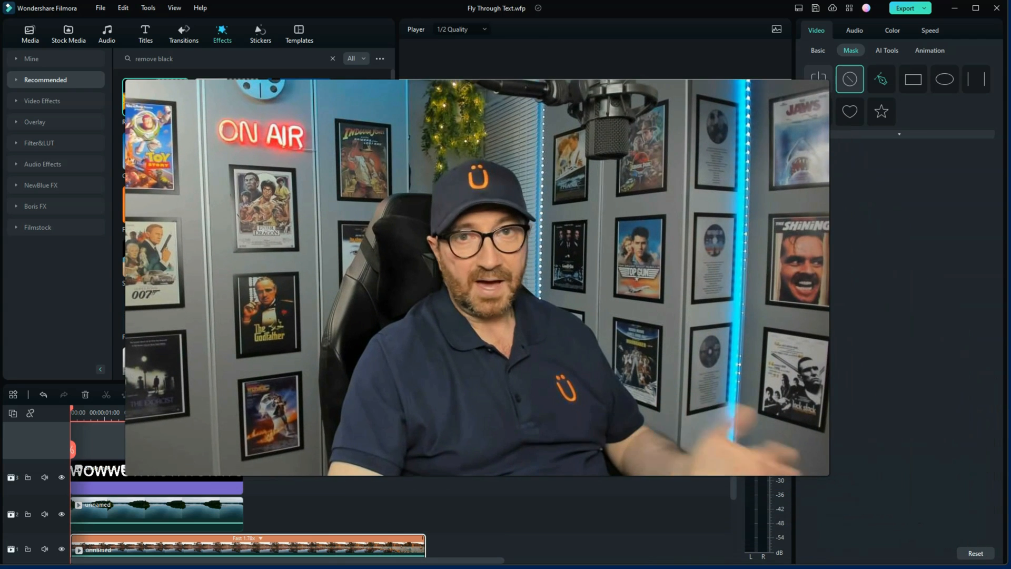